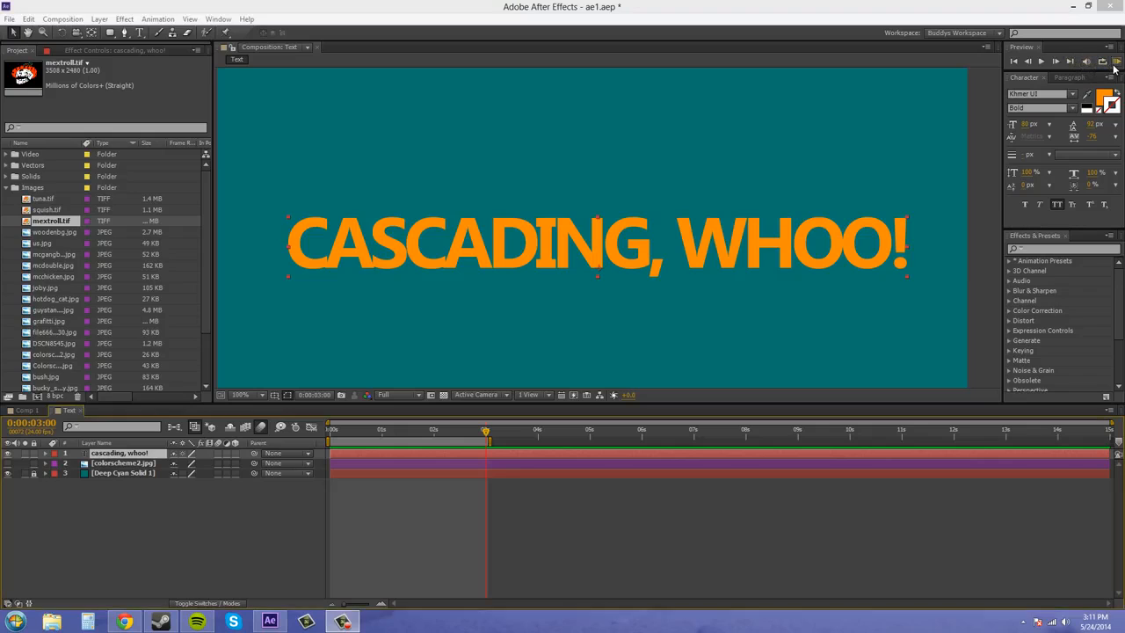
Preview the existing cascading text animation and return the playhead to the start of the composition
click(1115, 63)
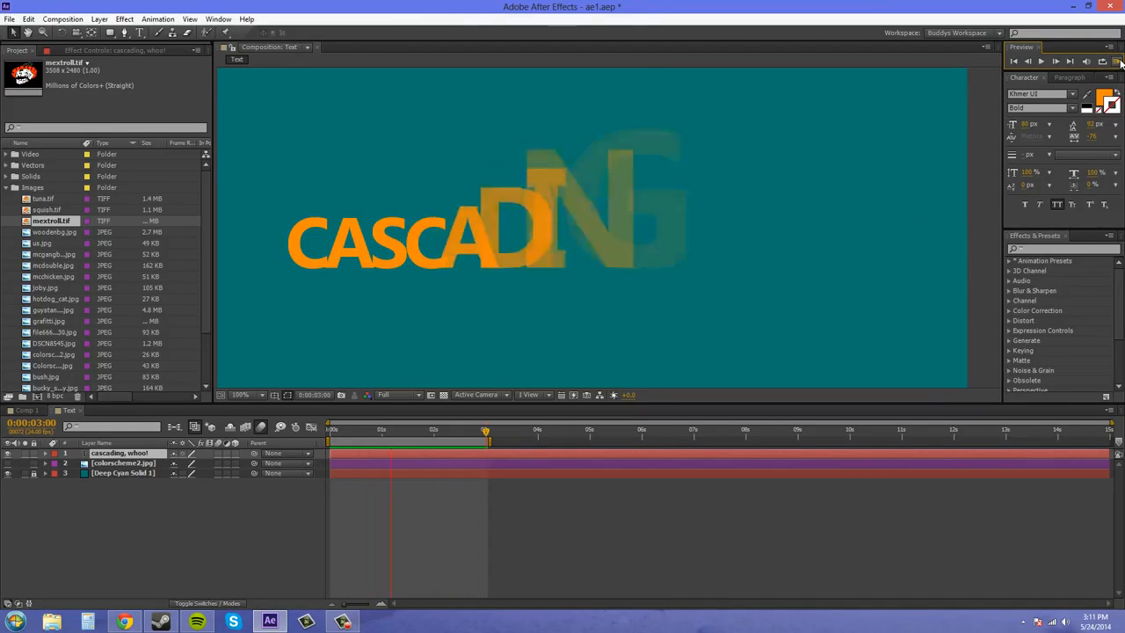
click(1118, 62)
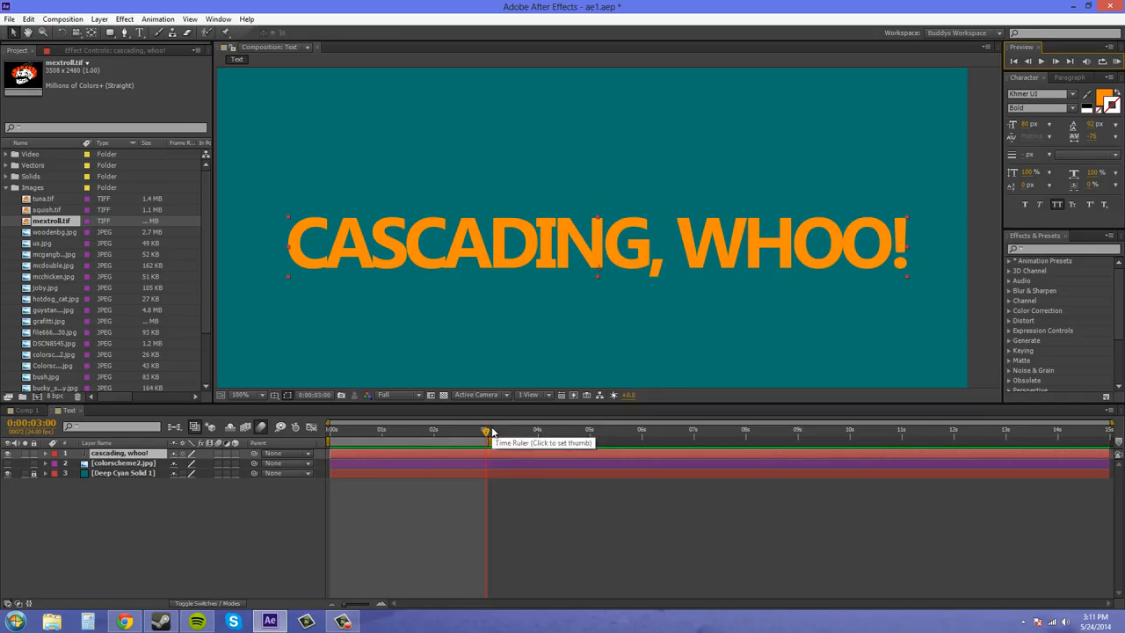
drag(485, 430, 331, 431)
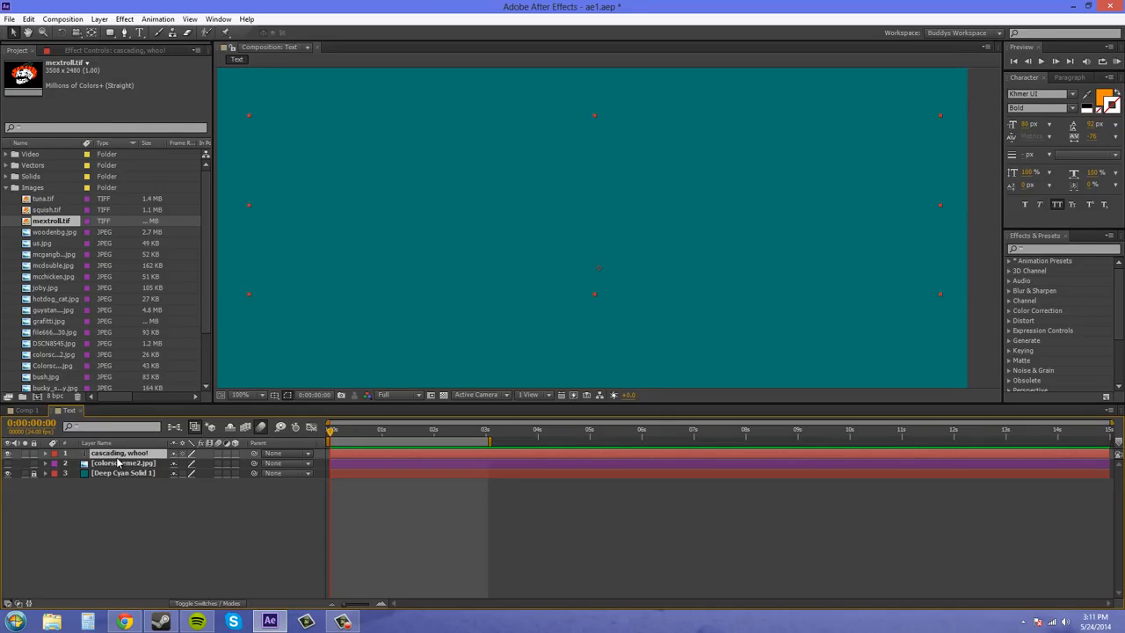
Replace the existing text layer with a new text layer reading "Cascading, Whoo!"
key(Delete)
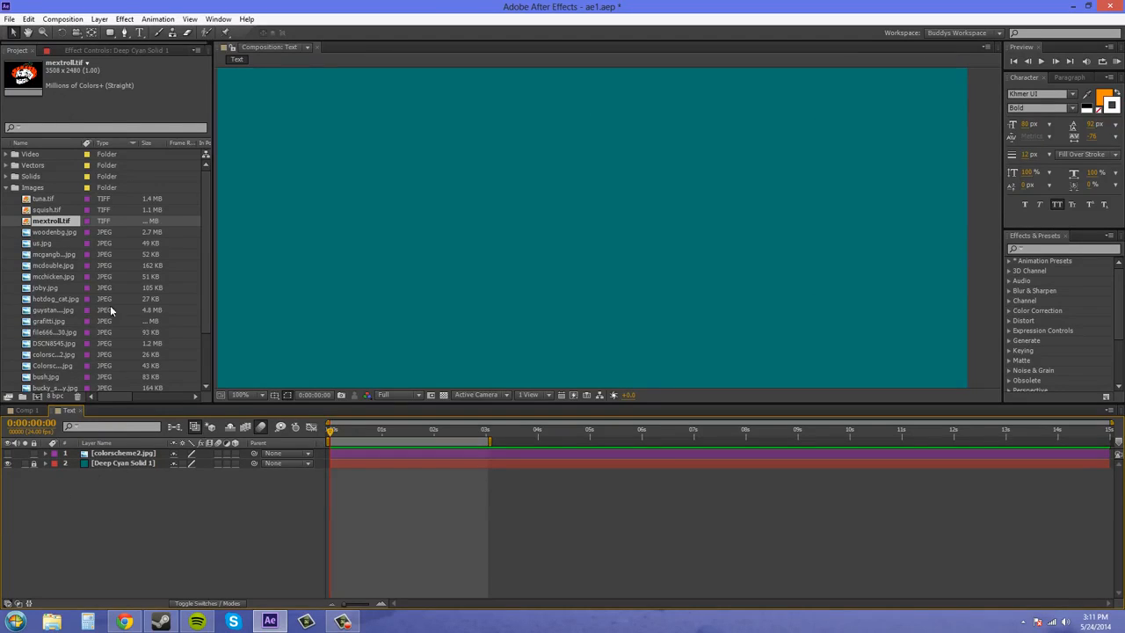
click(99, 18)
mouse_move(118, 33)
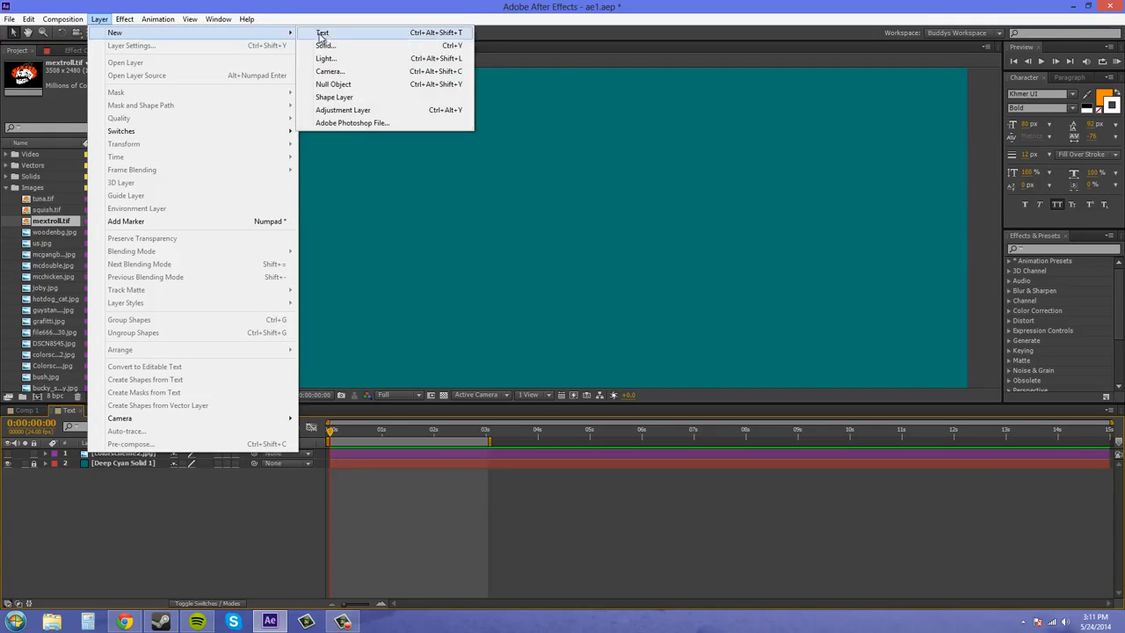
click(322, 33)
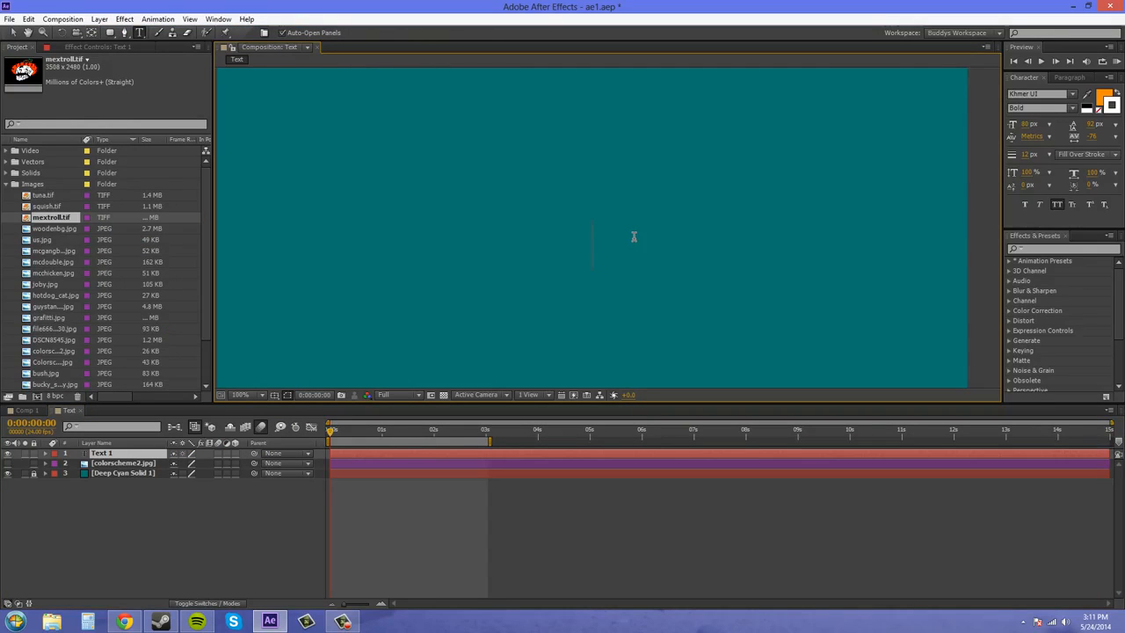
text(C)
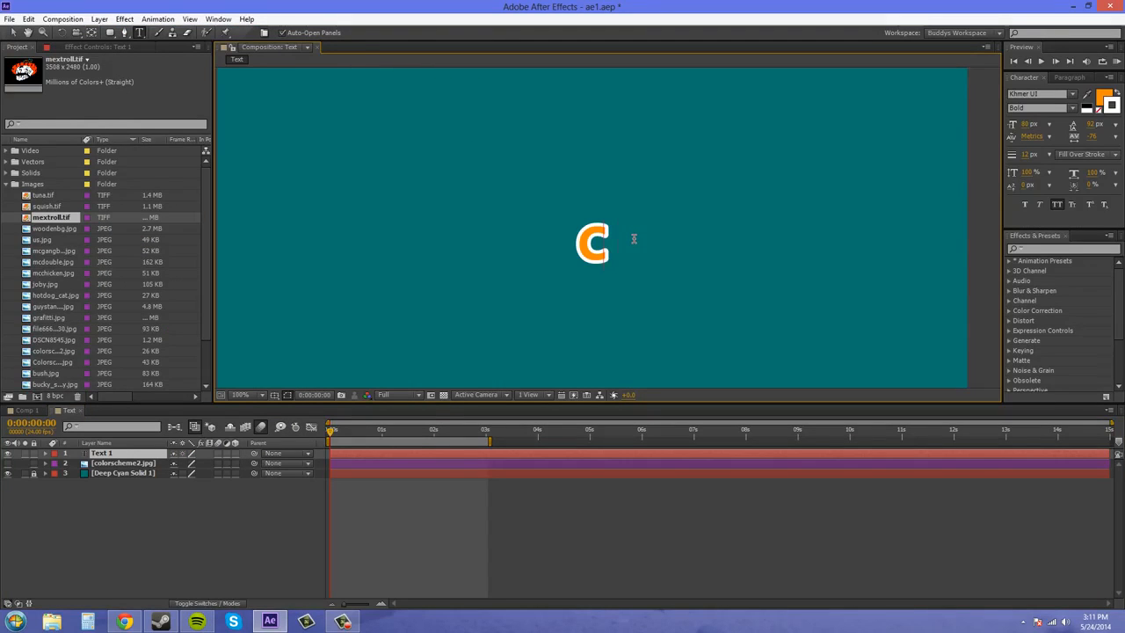
text(ASCADING)
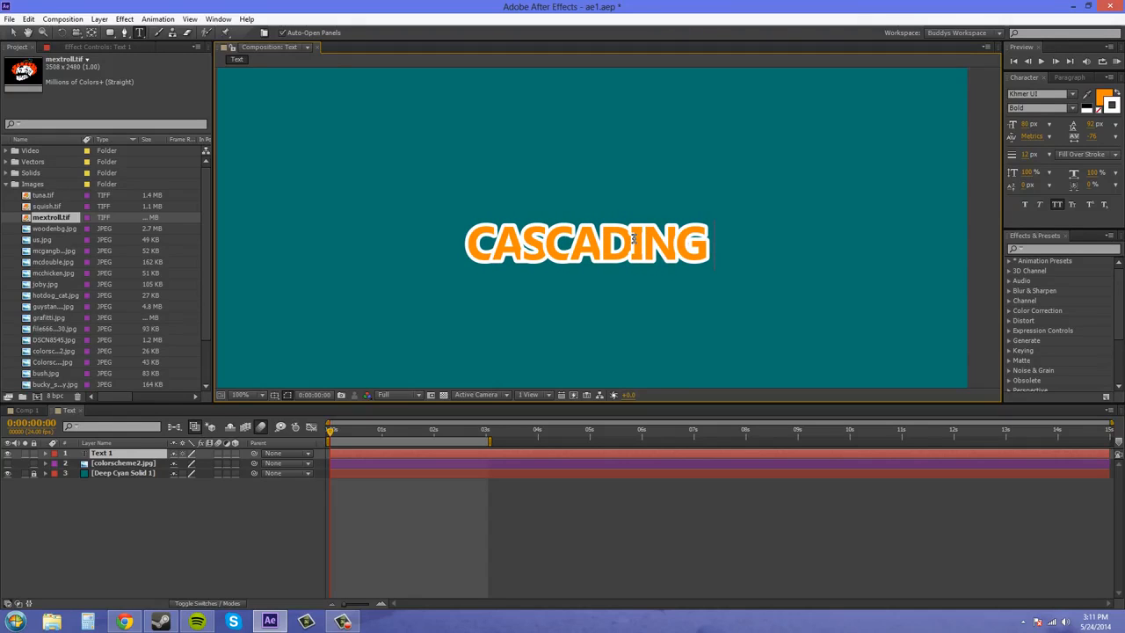
text( , WHOO)
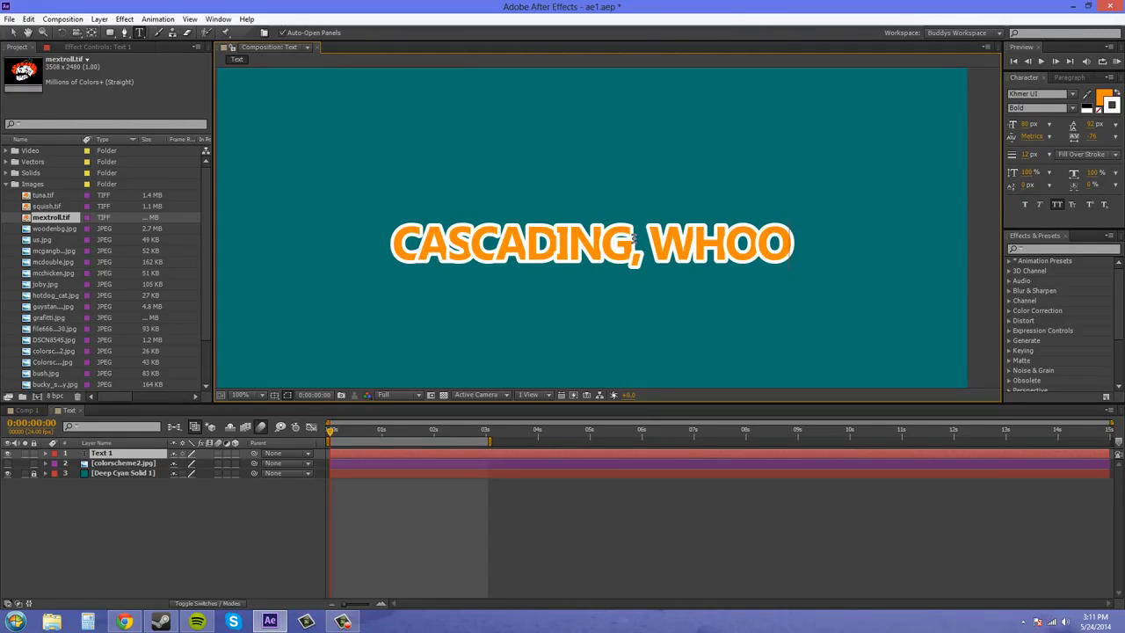
text(!)
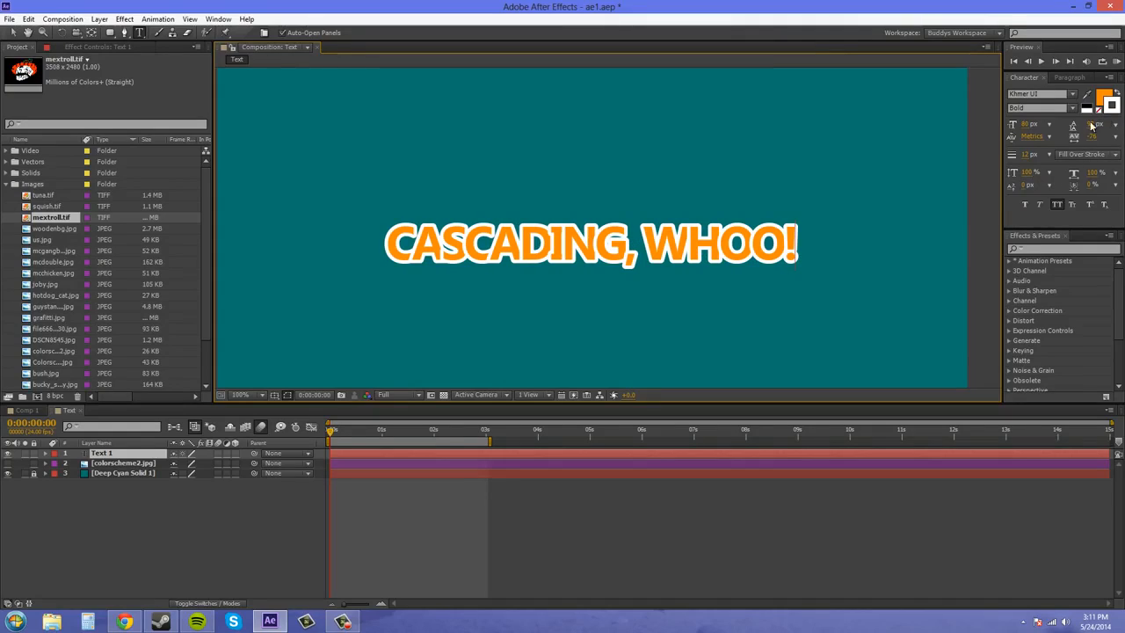
Remove the stroke colour from the whole "Cascading, Whoo!" text
drag(802, 250, 309, 259)
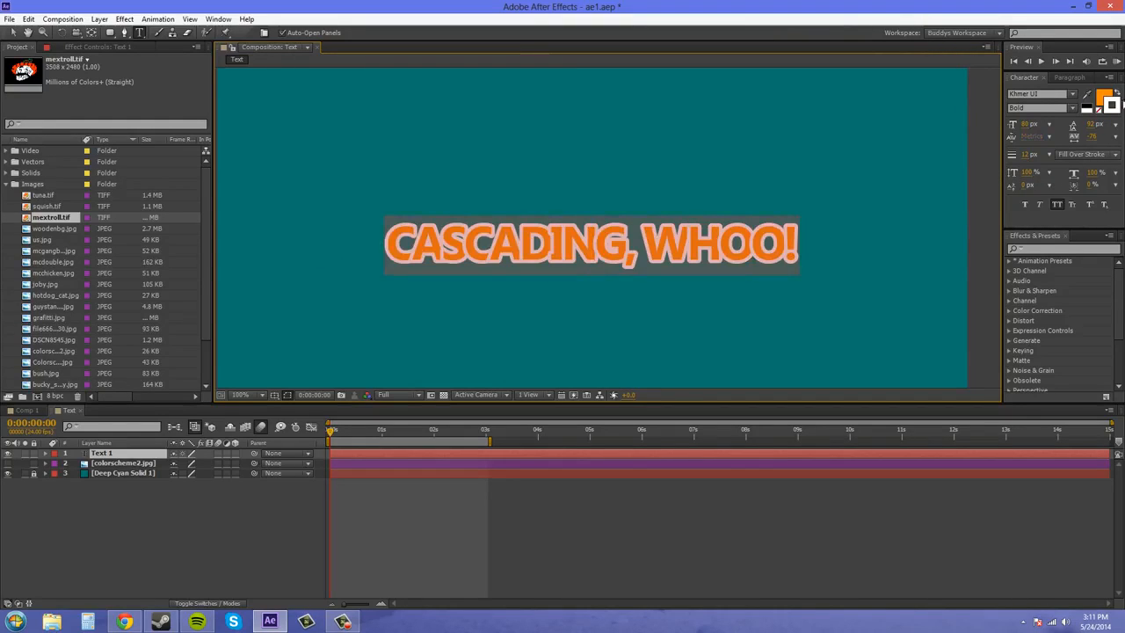
click(1098, 116)
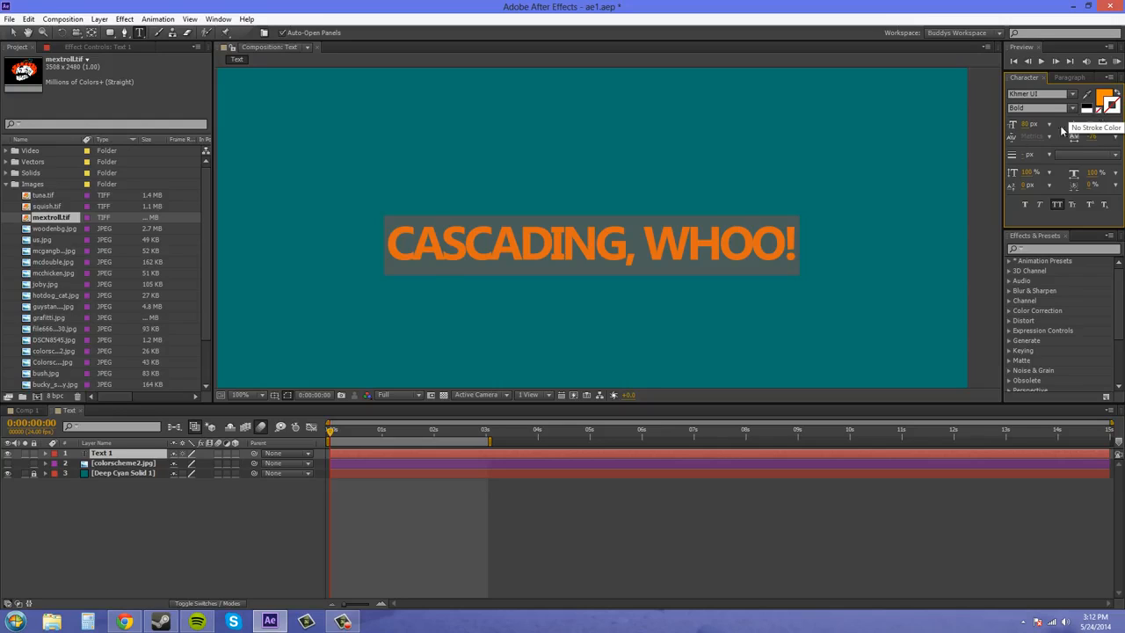
click(137, 464)
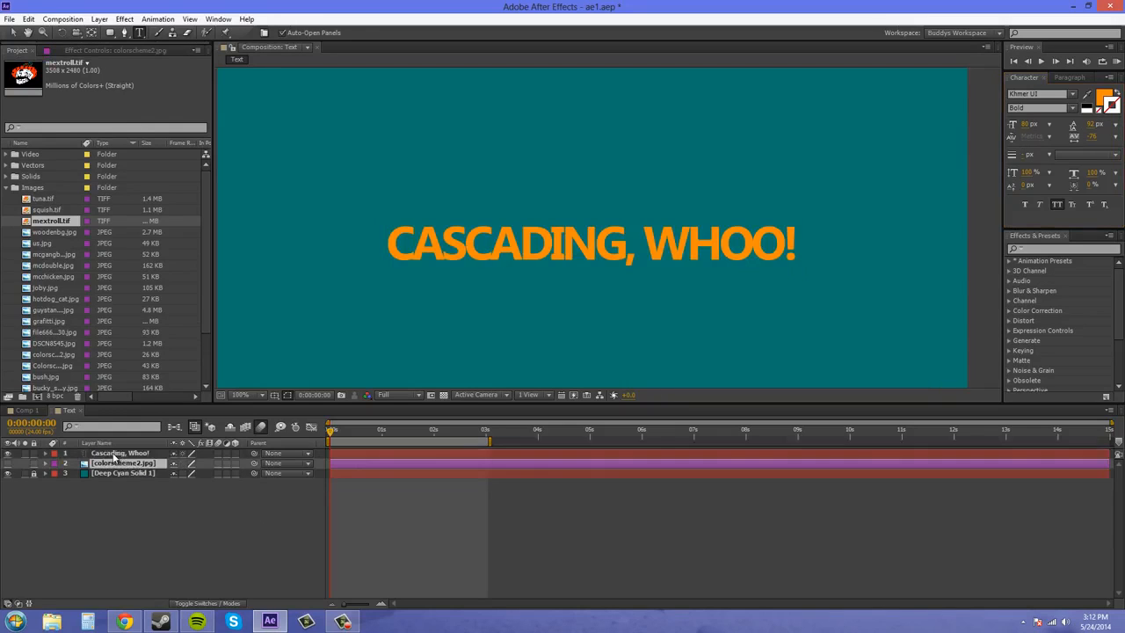
Scale the "Cascading, Whoo!" layer to 172%
click(113, 454)
key(s)
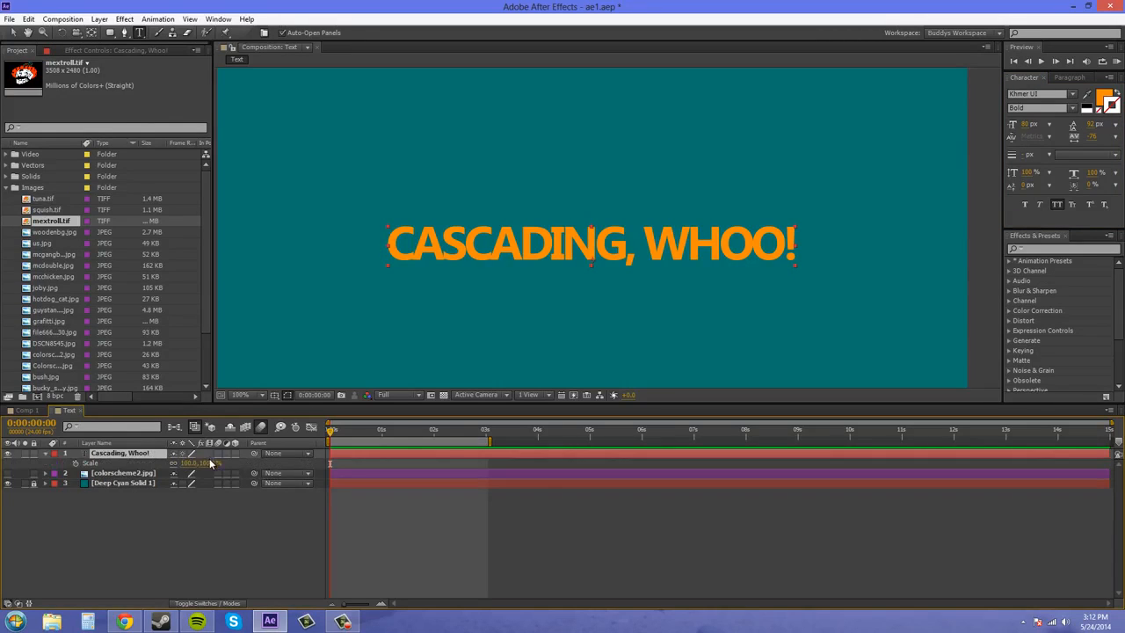
drag(211, 463, 246, 457)
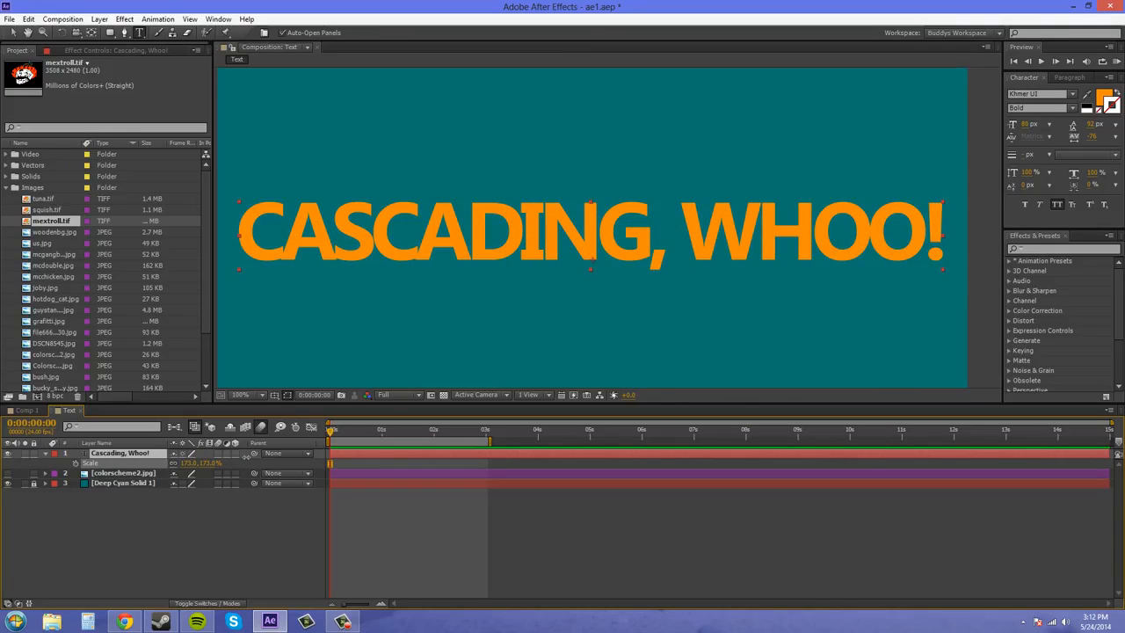
drag(246, 460, 245, 460)
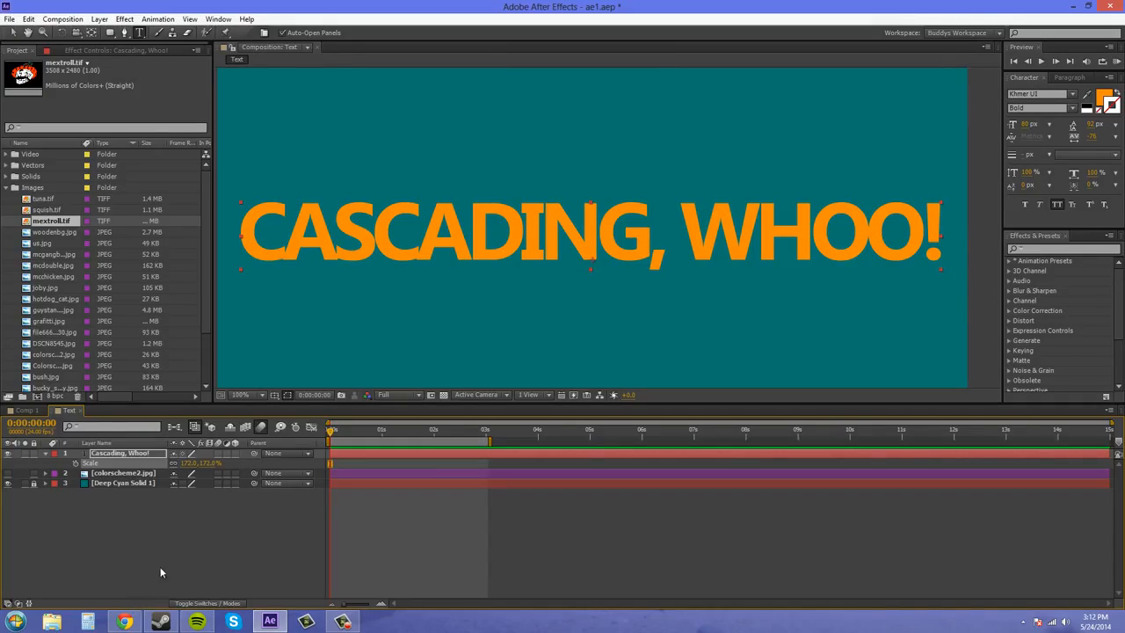
click(144, 514)
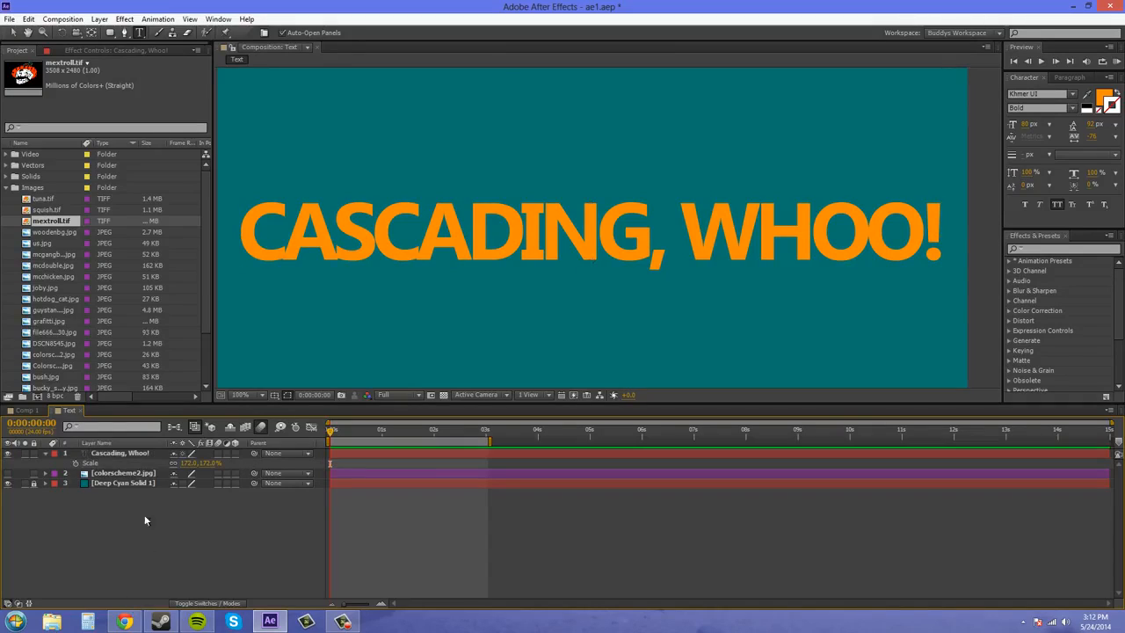
Add a Scale text animator to the "Cascading, Whoo!" layer
click(45, 453)
click(46, 454)
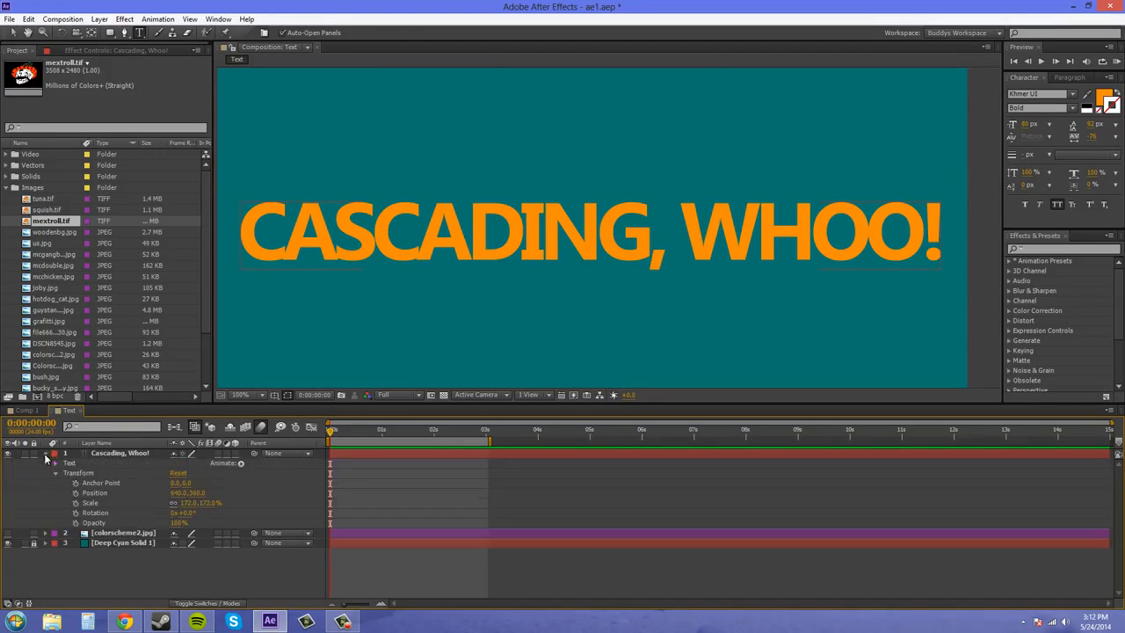
click(56, 474)
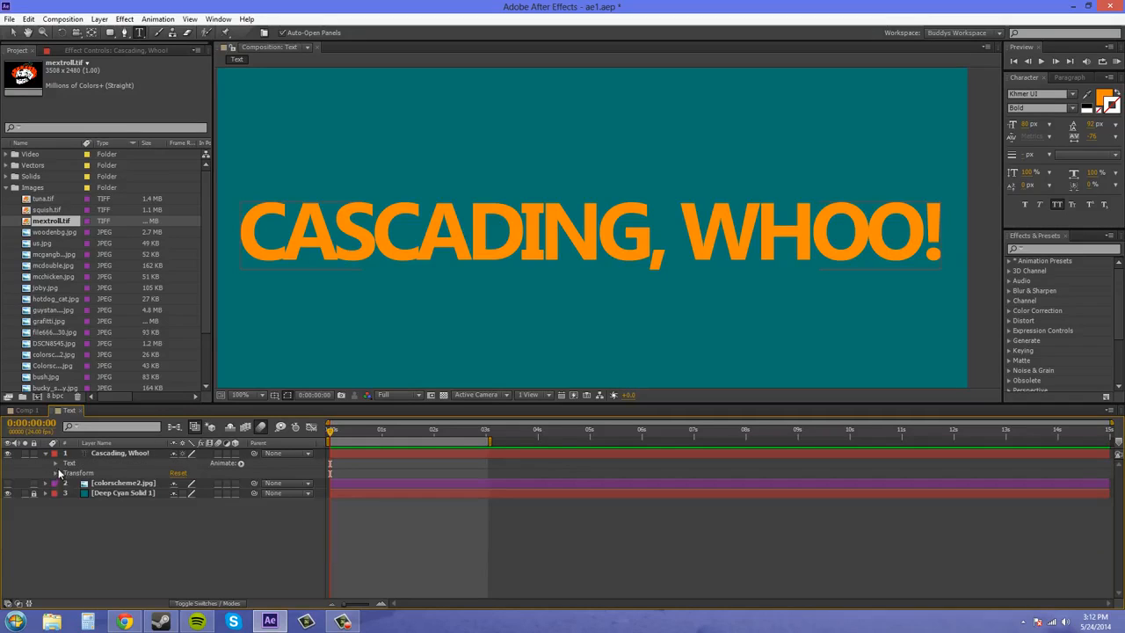
click(242, 464)
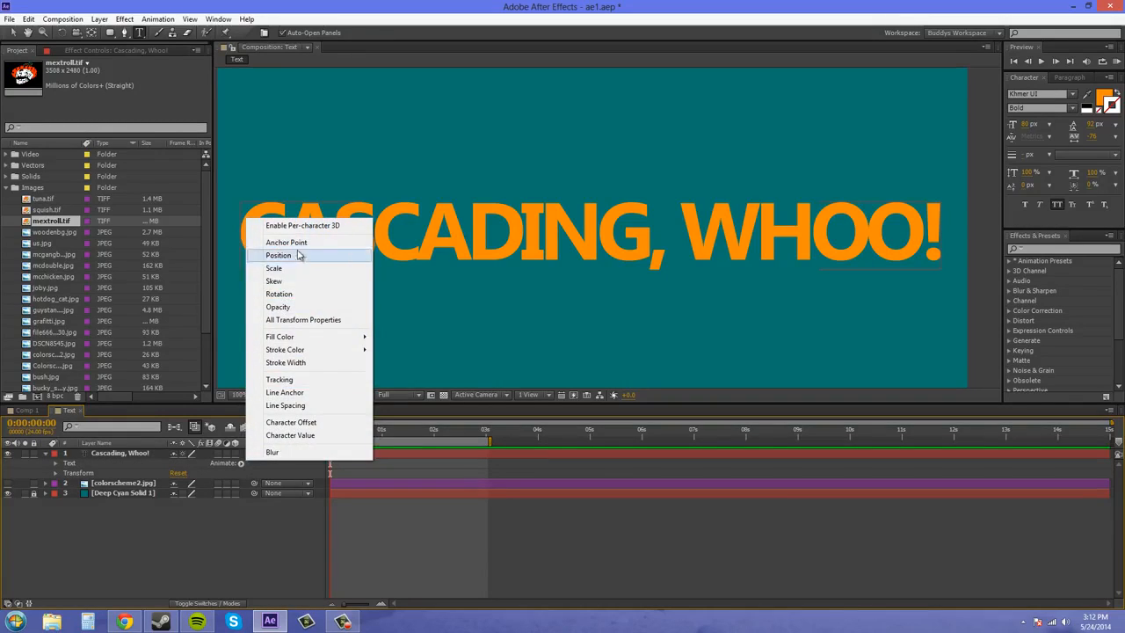
click(292, 269)
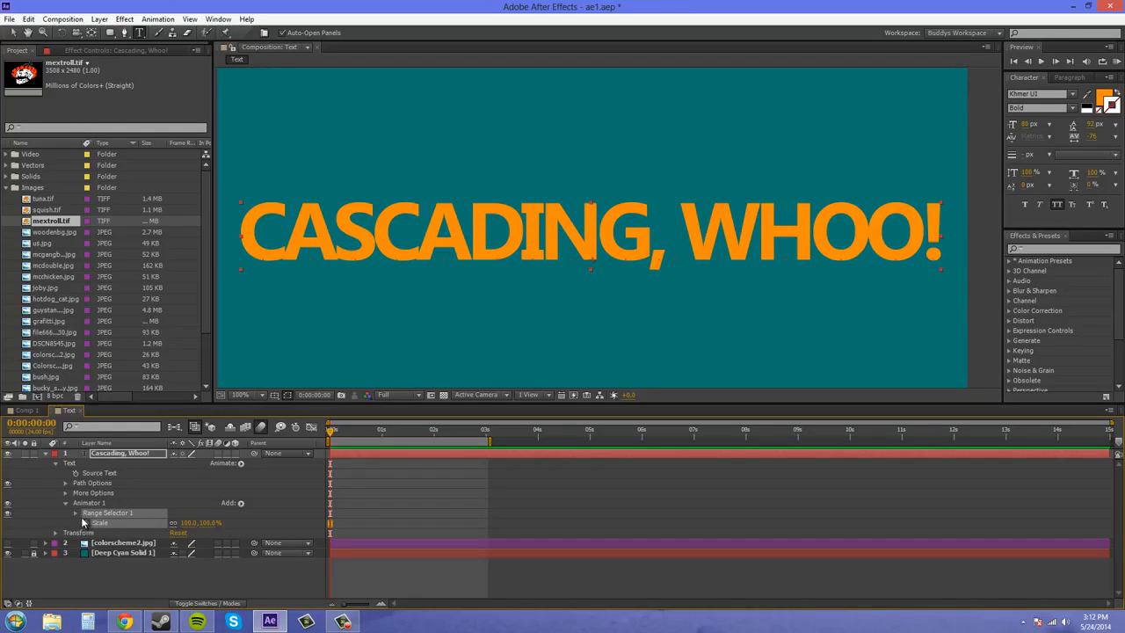
Set the text animator's scale to 300% and its range selector's offset to 100%
click(76, 515)
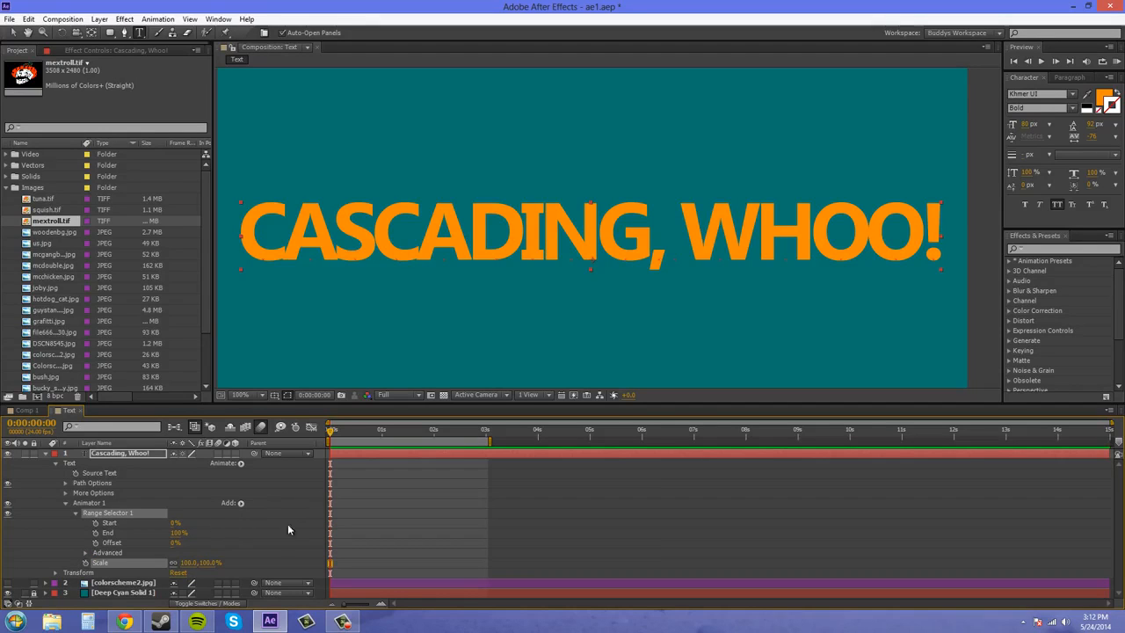
click(209, 563)
text(300)
click(260, 572)
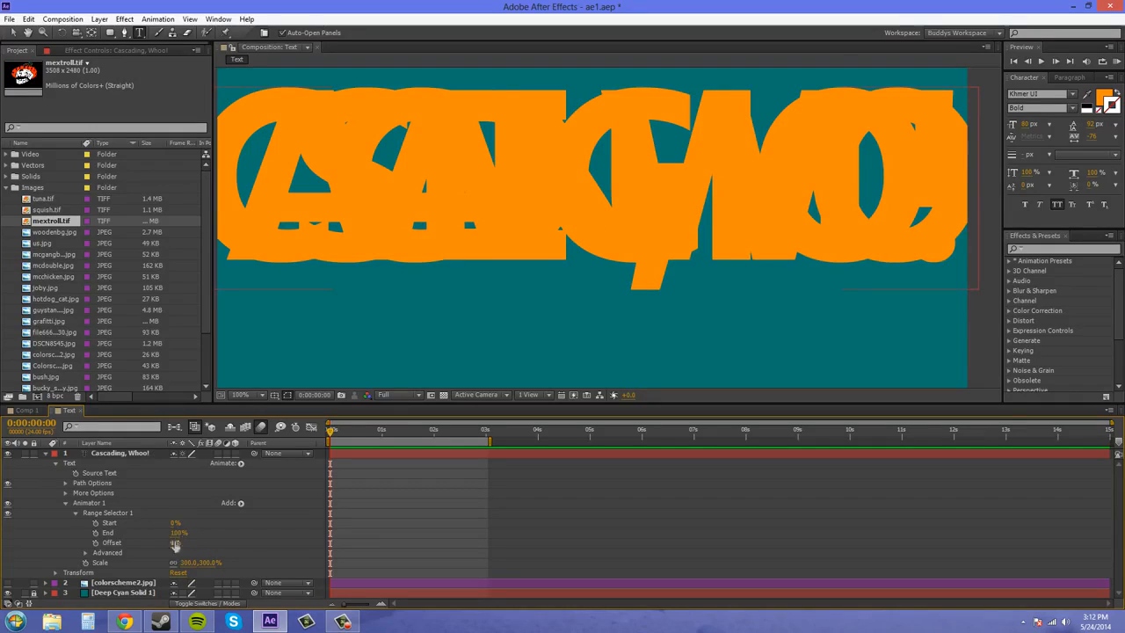
drag(169, 542, 291, 548)
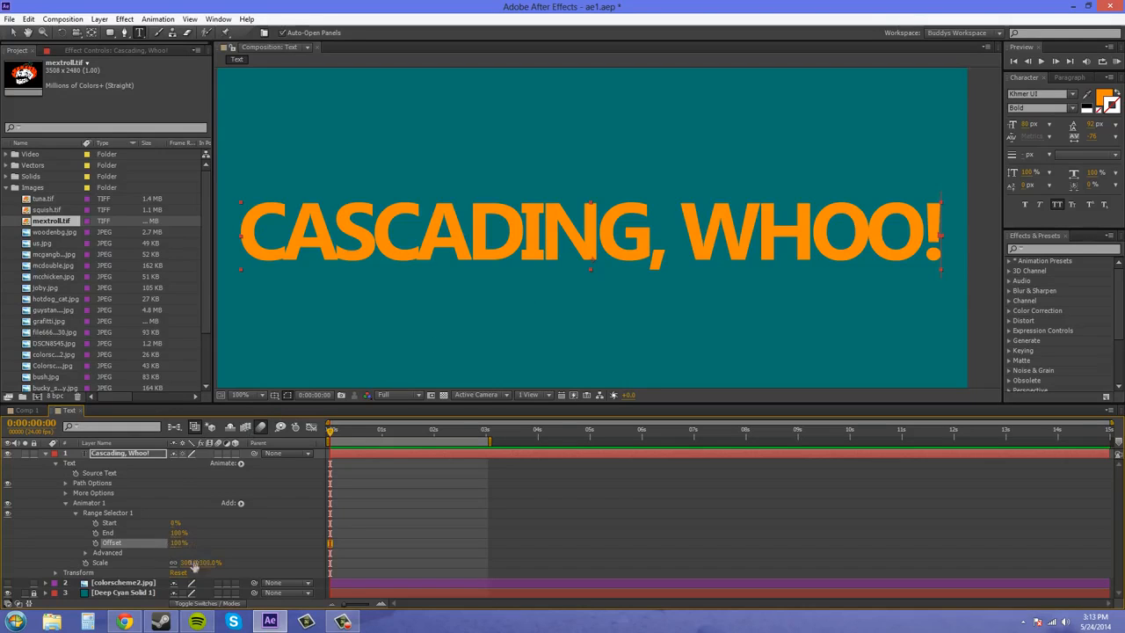
Add an Opacity property to the text animator and set it to 0%
click(243, 507)
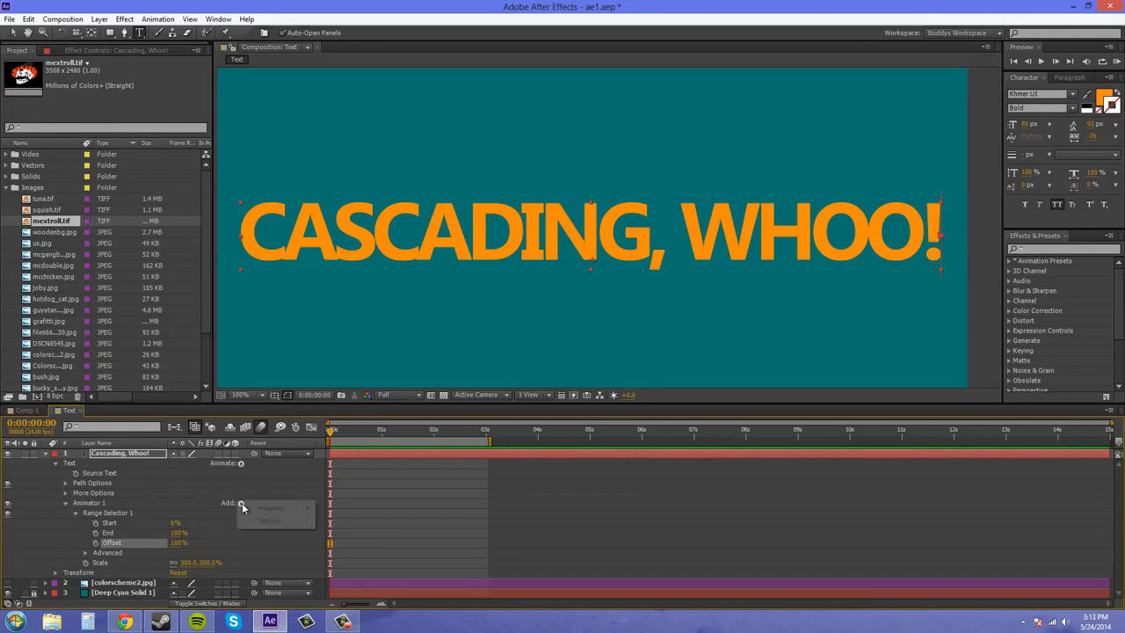
mouse_move(280, 509)
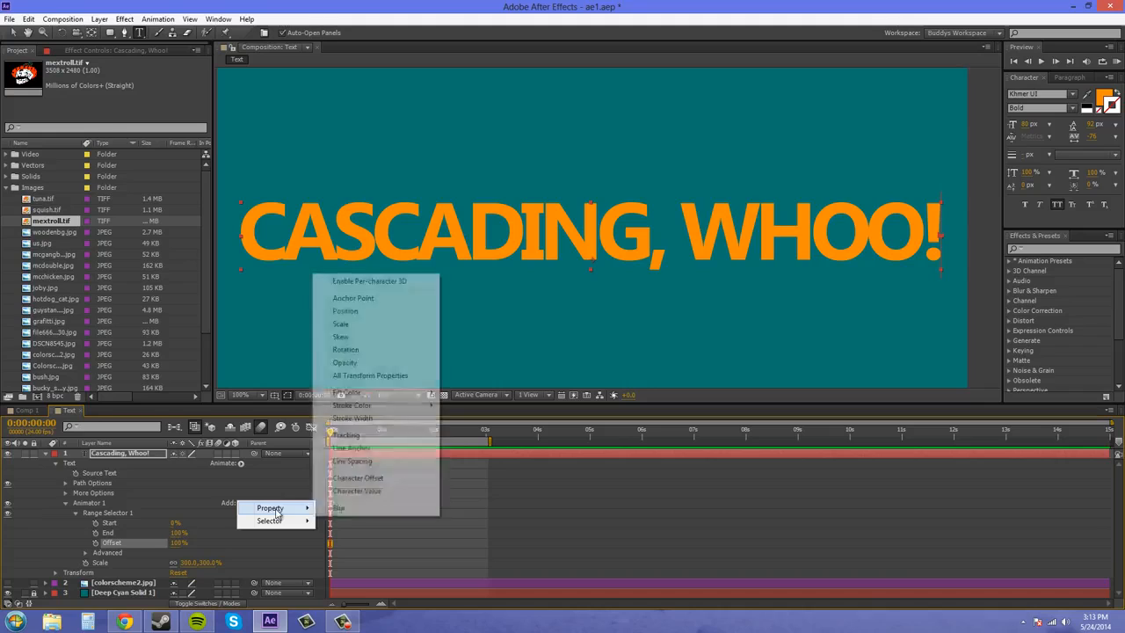
click(366, 366)
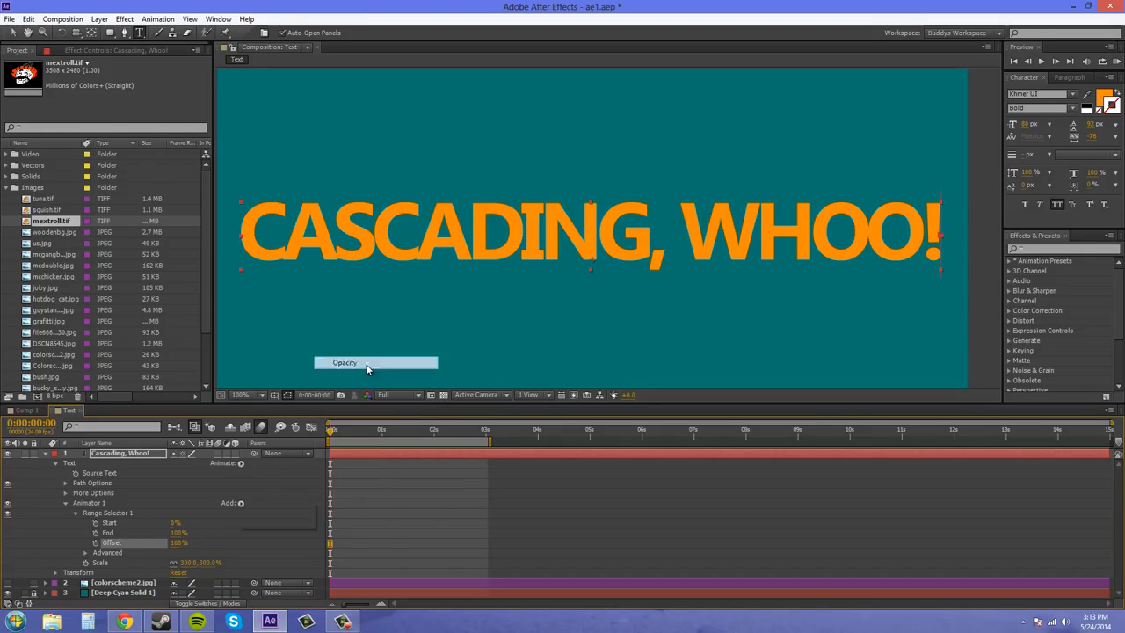
click(178, 575)
text(0)
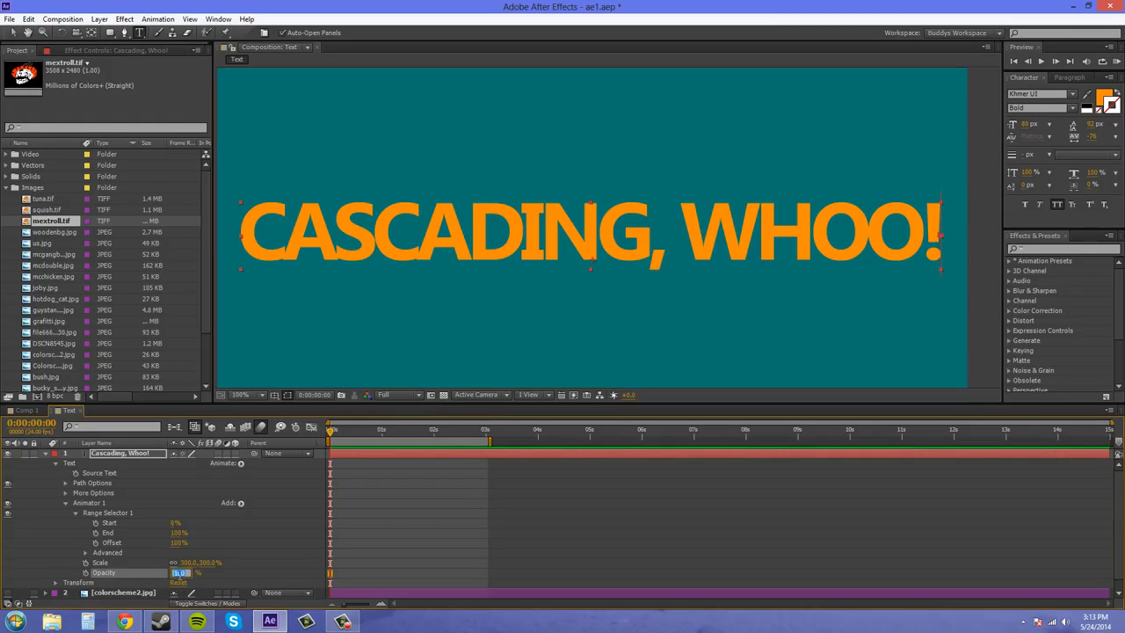
click(226, 584)
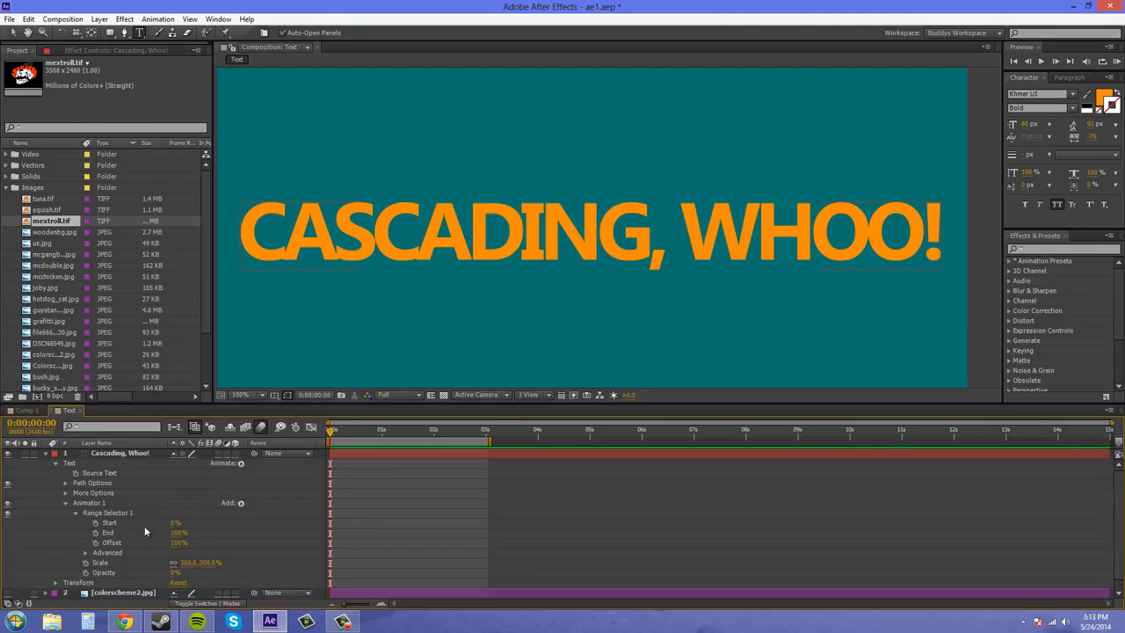
Set the range selector's End to 33% and its Offset to -36%
drag(168, 546, 193, 552)
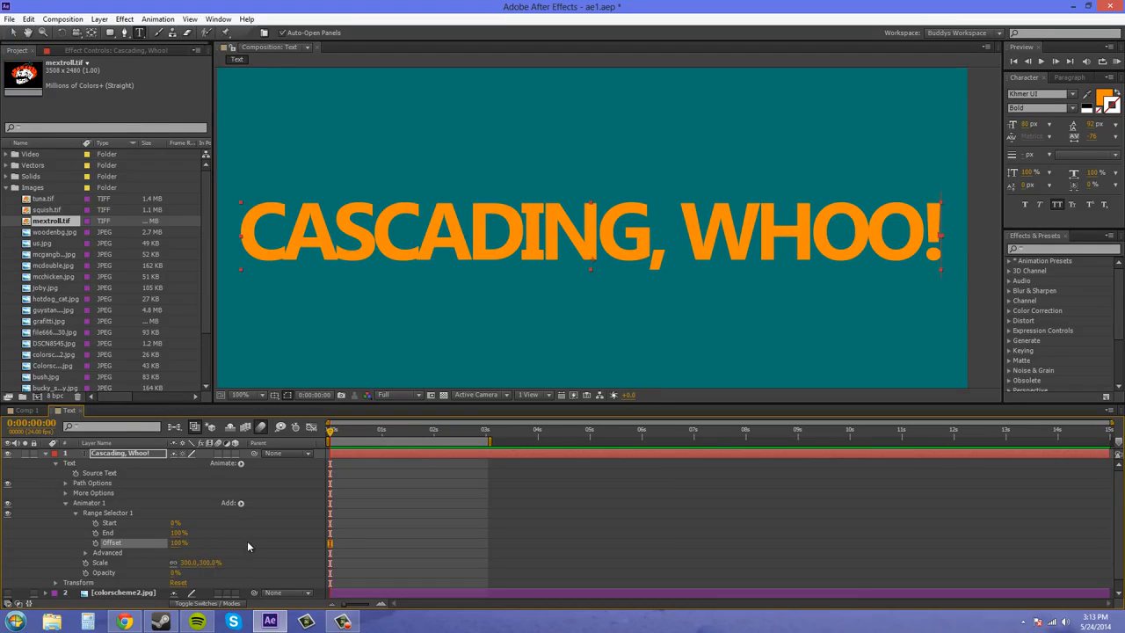
click(179, 534)
click(240, 535)
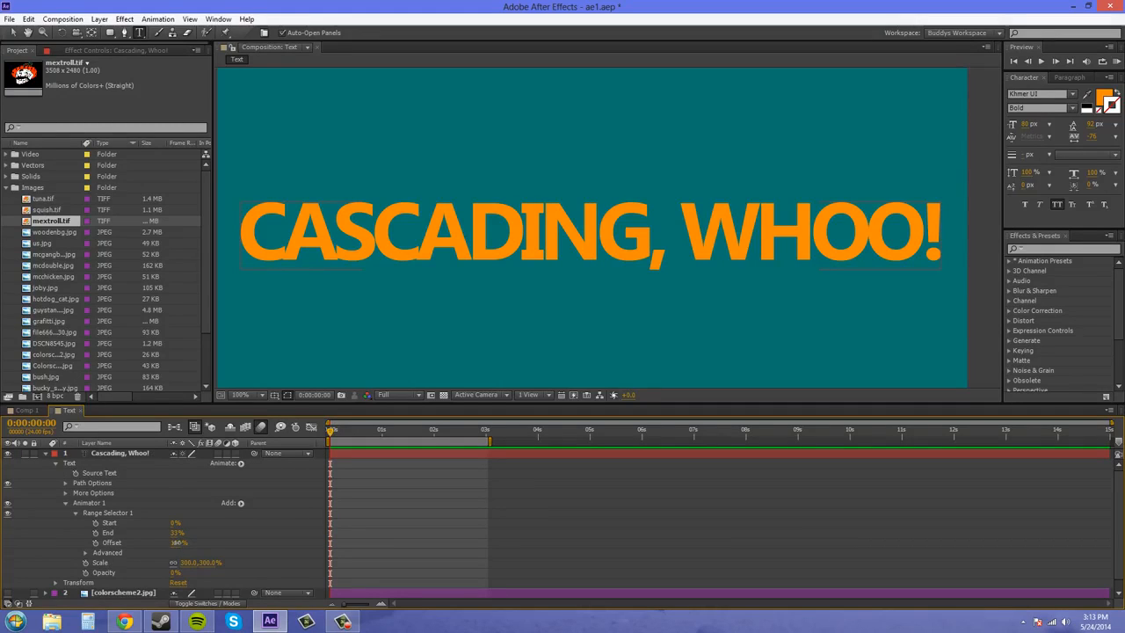
mouse_move(175, 543)
mouse_down()
mouse_move(100, 548)
mouse_move(192, 550)
mouse_move(148, 552)
mouse_move(172, 552)
mouse_move(162, 550)
mouse_up()
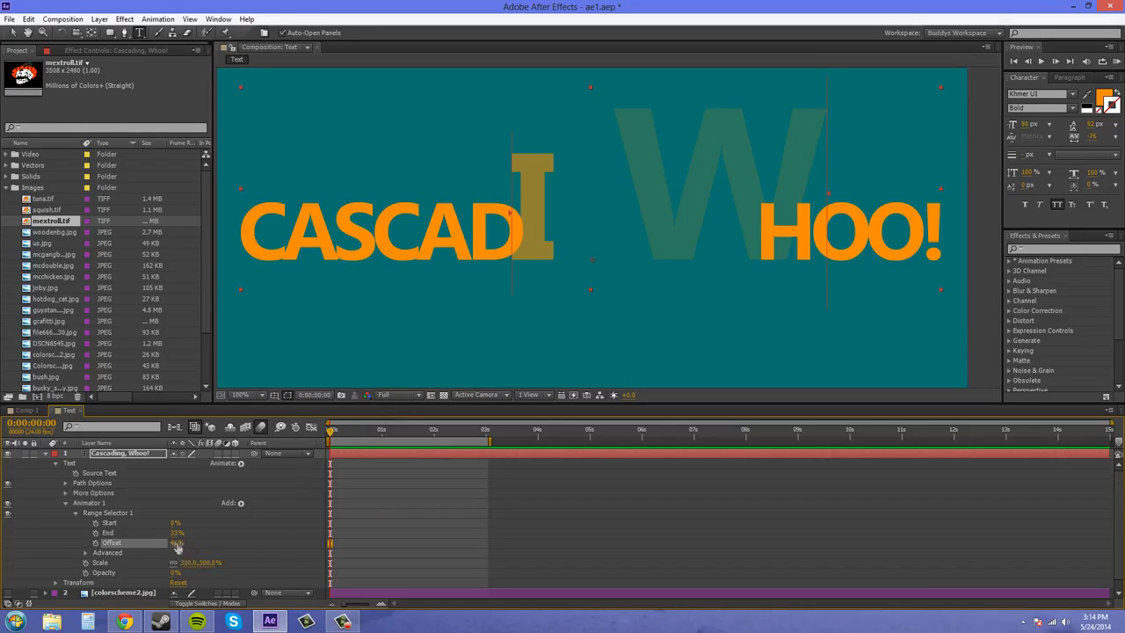
drag(172, 543, 127, 541)
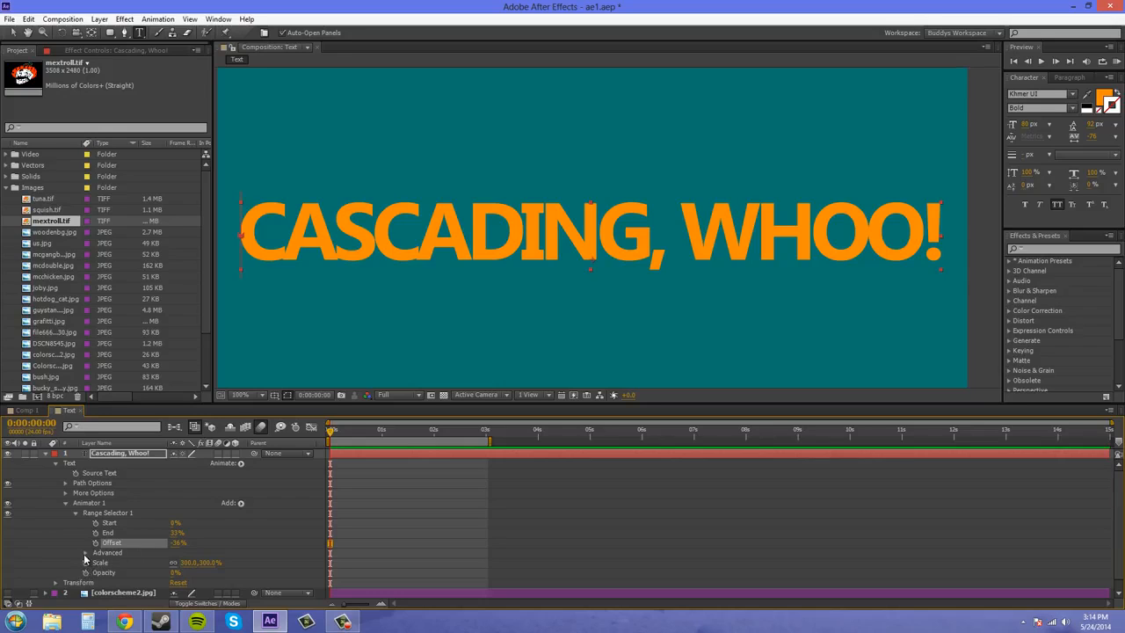
Set the Shape in the range selector's advanced options to Ramp Up
click(85, 552)
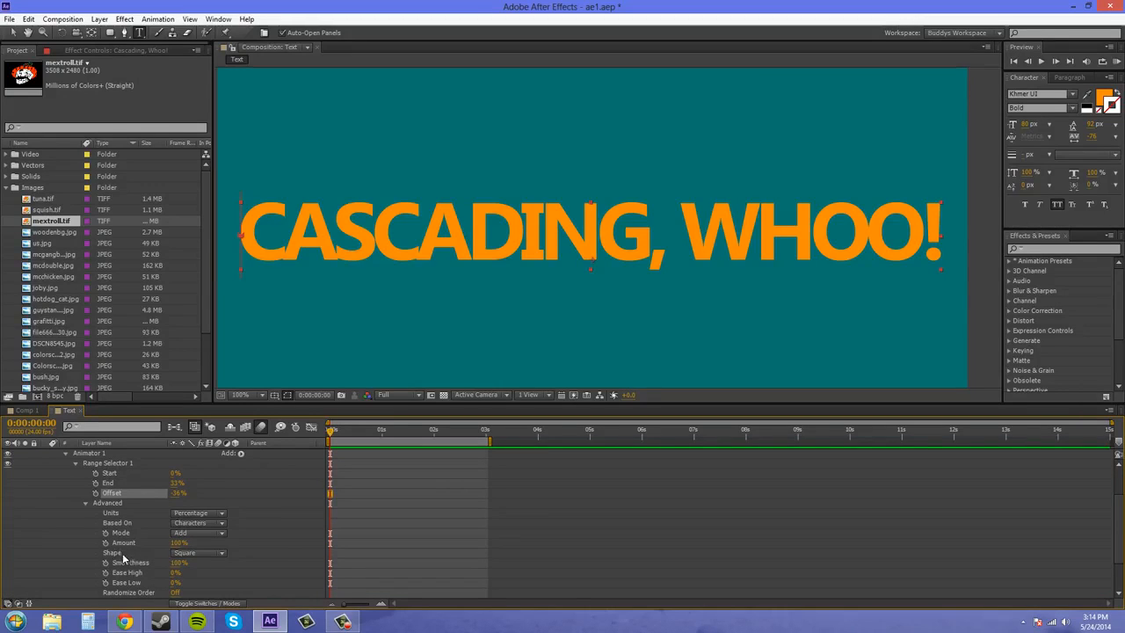
click(189, 553)
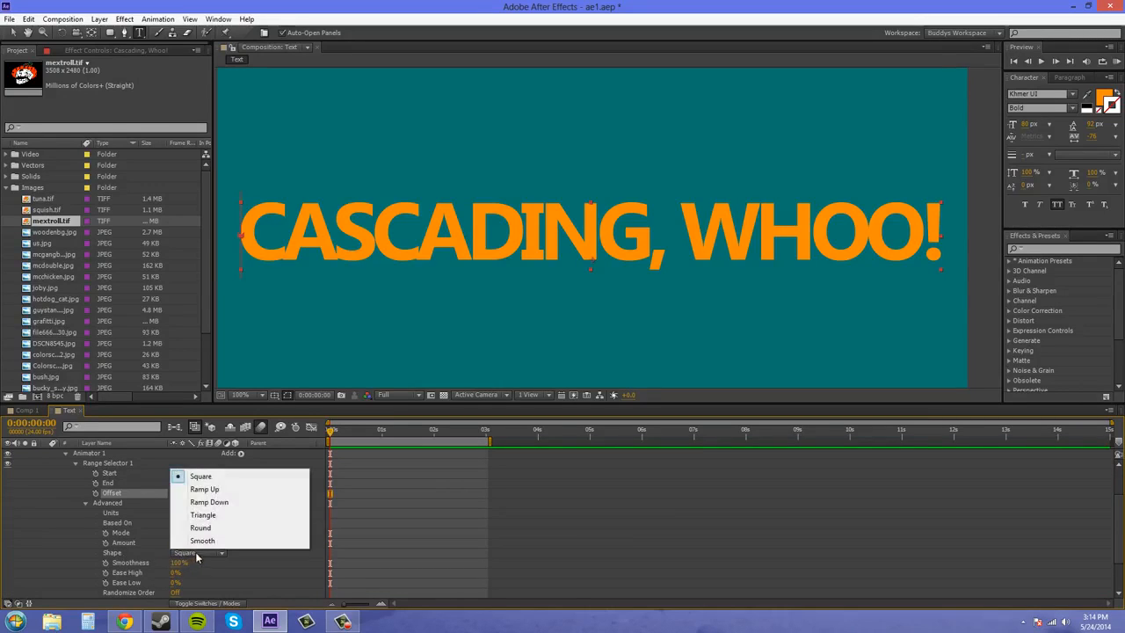
click(224, 490)
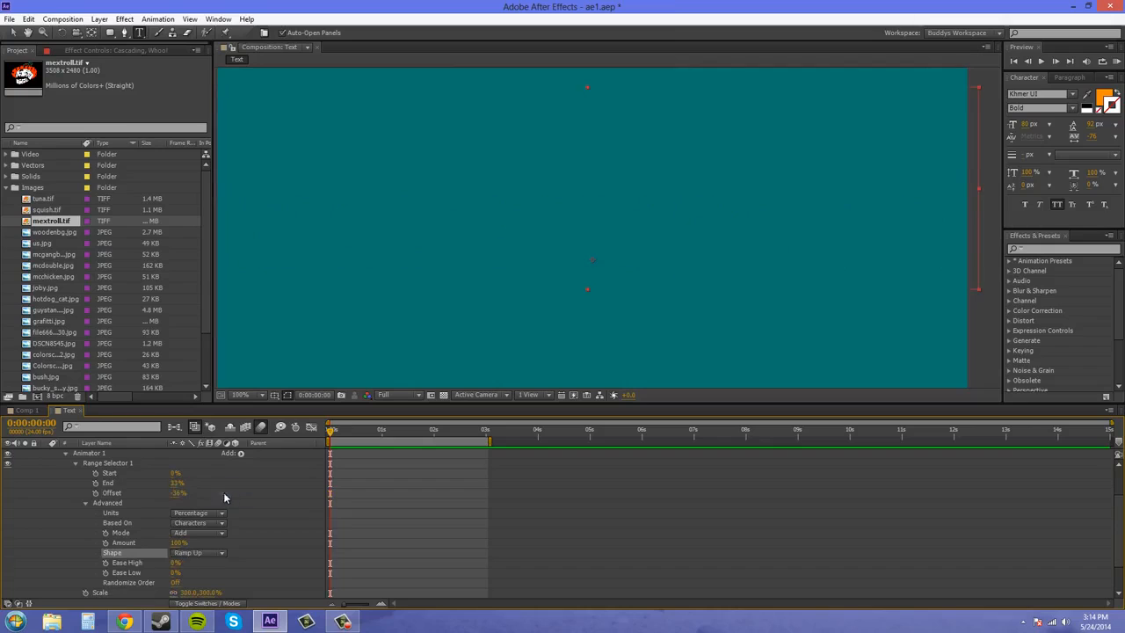
click(85, 504)
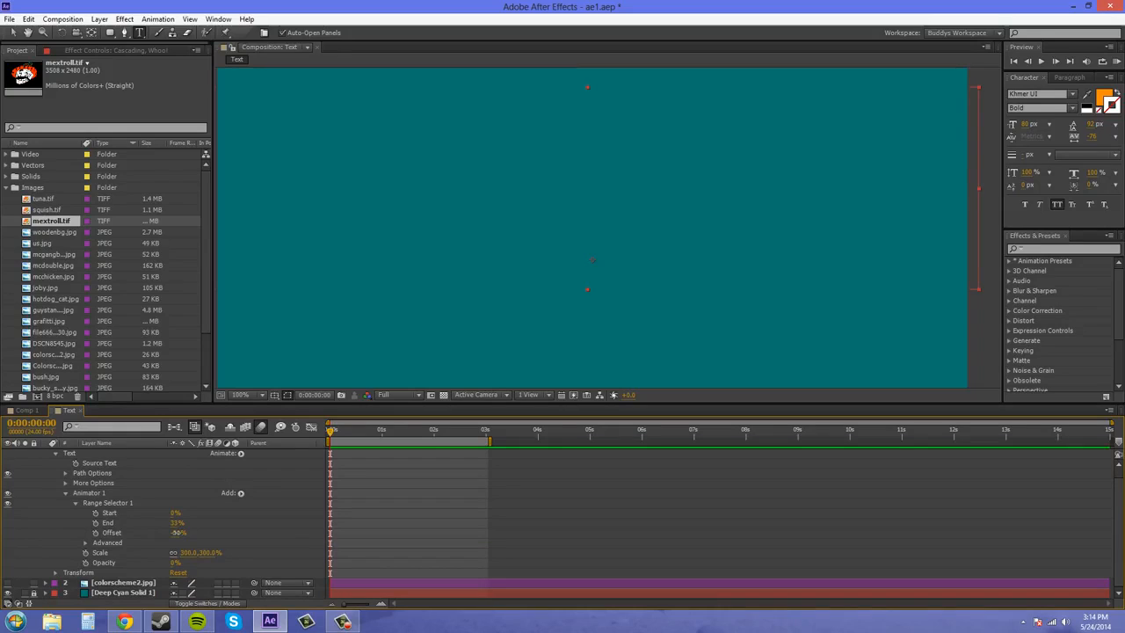
Scrub the range selector's Offset to test the cascade and set it to -33%
drag(179, 533, 208, 539)
drag(212, 536, 185, 539)
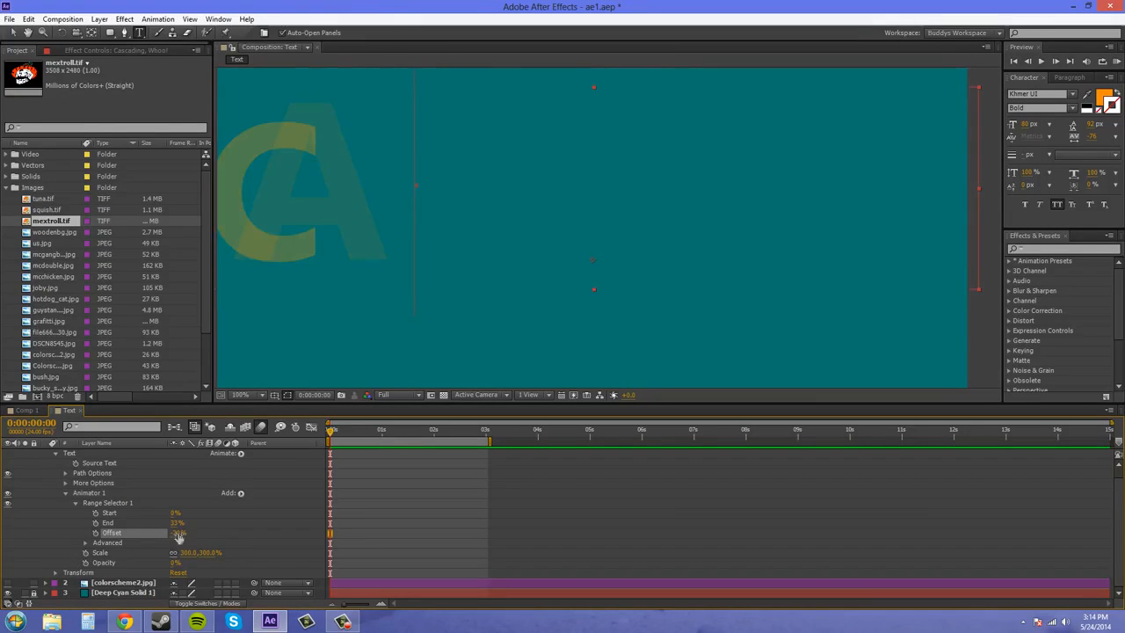
click(178, 534)
text(-33)
key(Return)
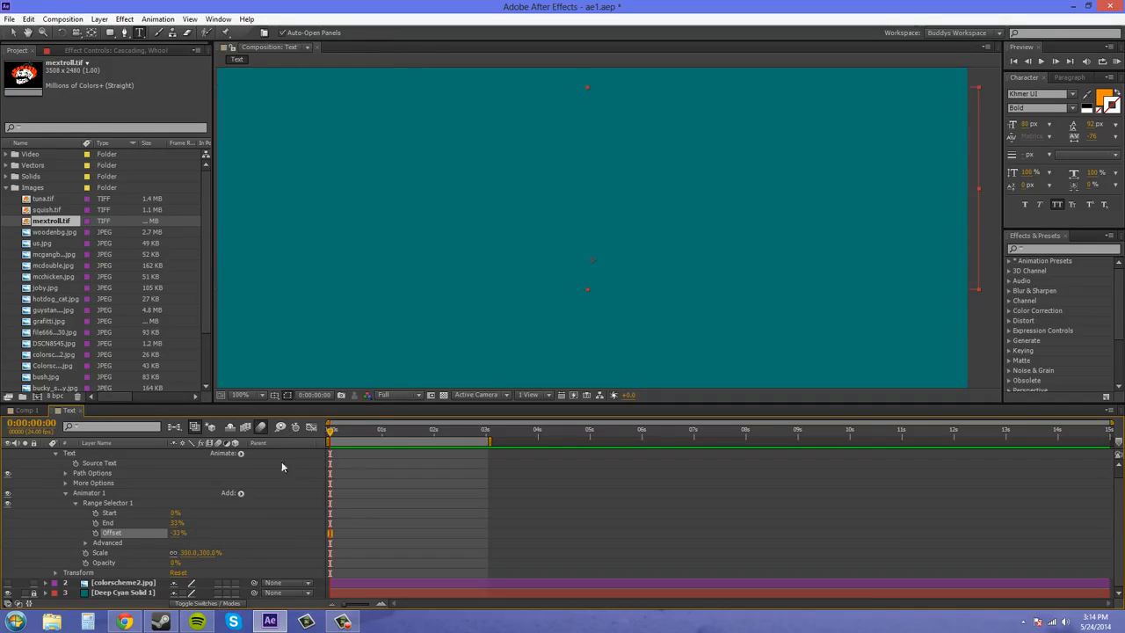
Keyframe the range selector's Offset from -33% at 0 seconds to 100% at 3 seconds
click(95, 532)
drag(332, 437, 488, 442)
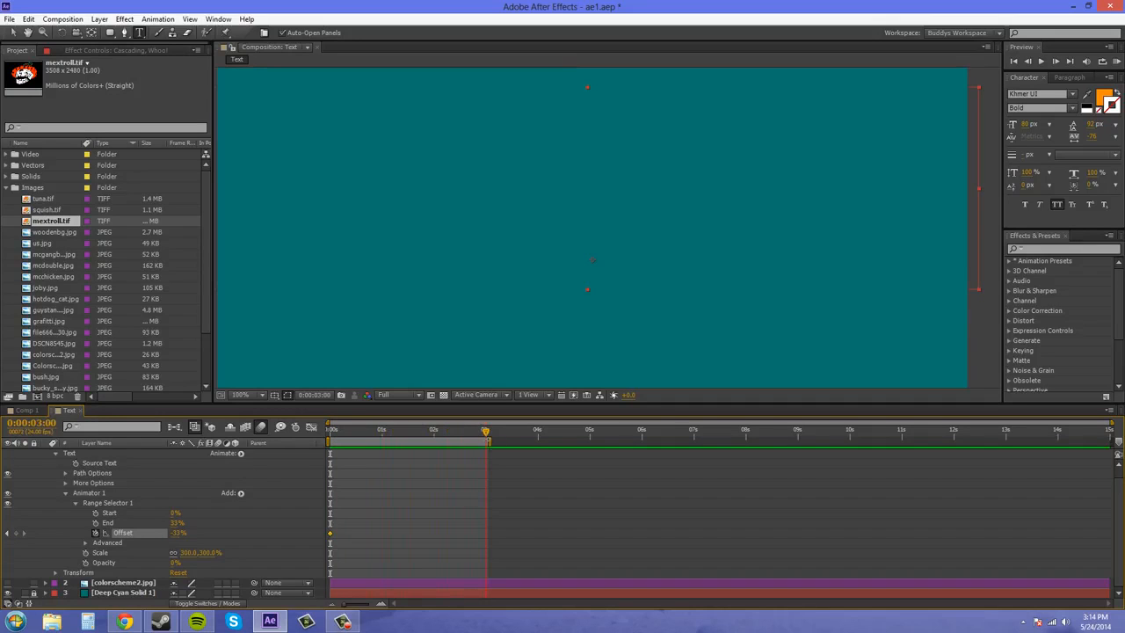
drag(179, 533, 257, 533)
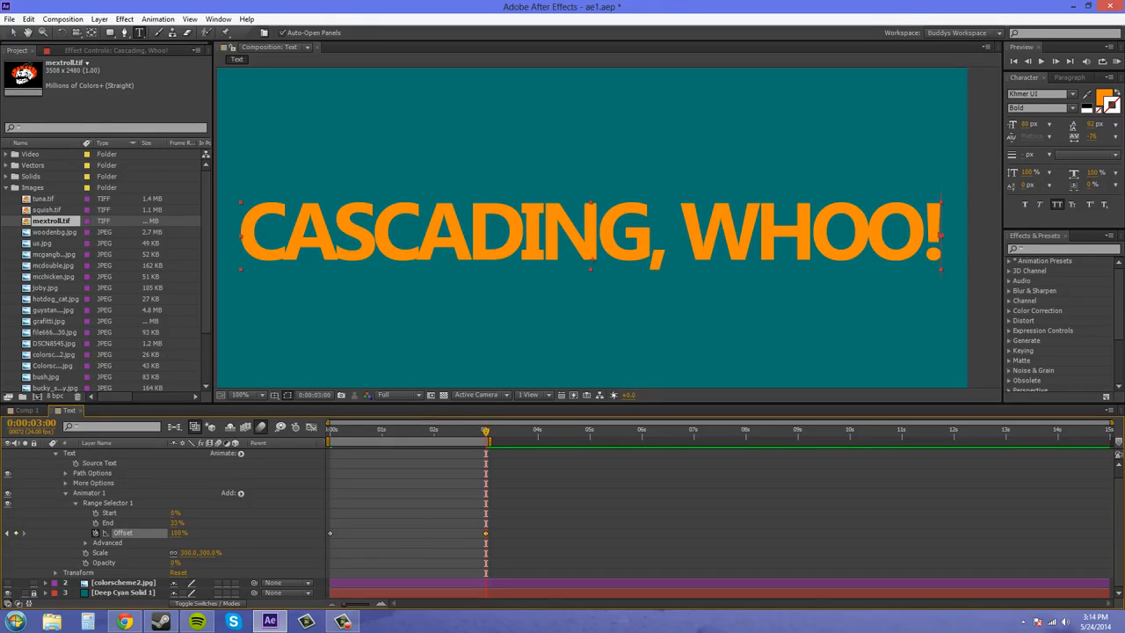
Preview the cascading text animation from the start and scrub through it to the 3-second mark
drag(488, 434, 330, 434)
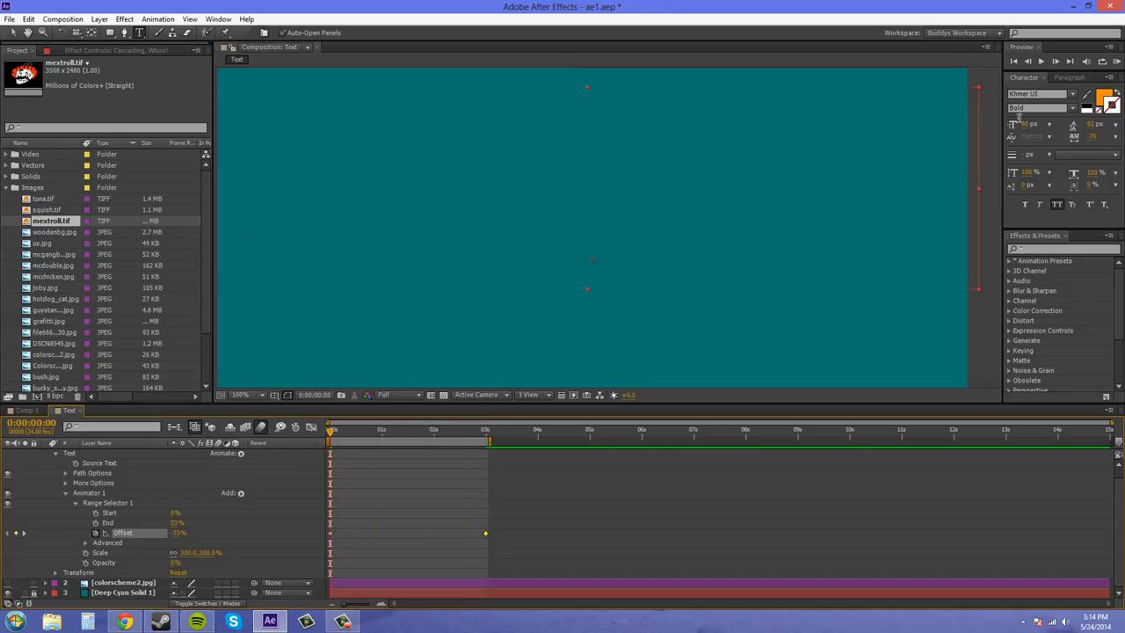
click(1116, 62)
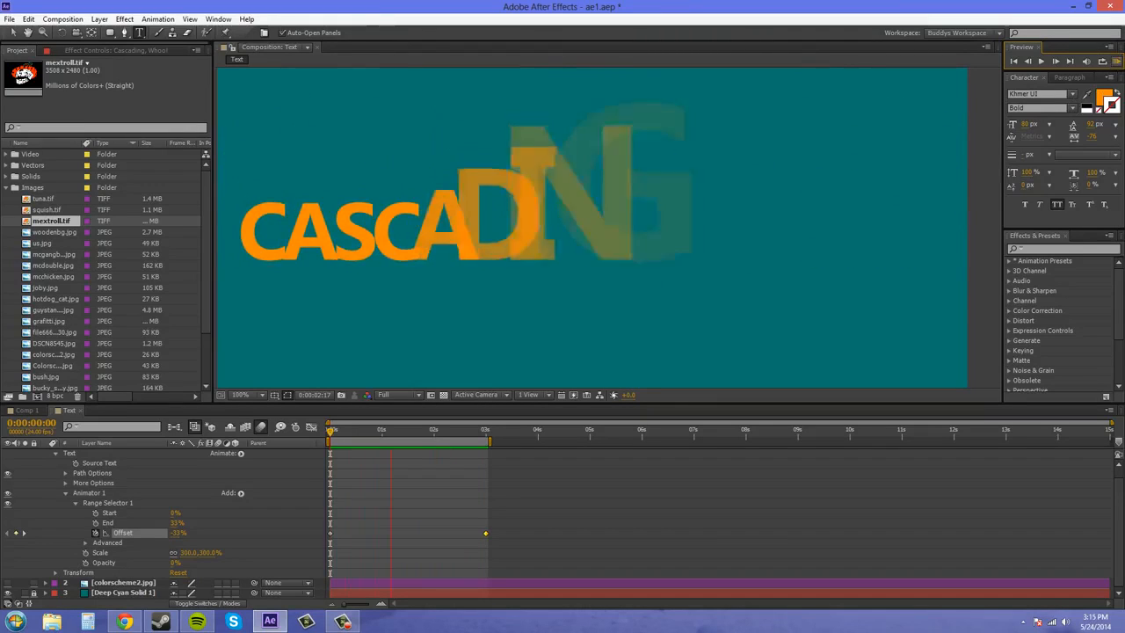
click(1117, 63)
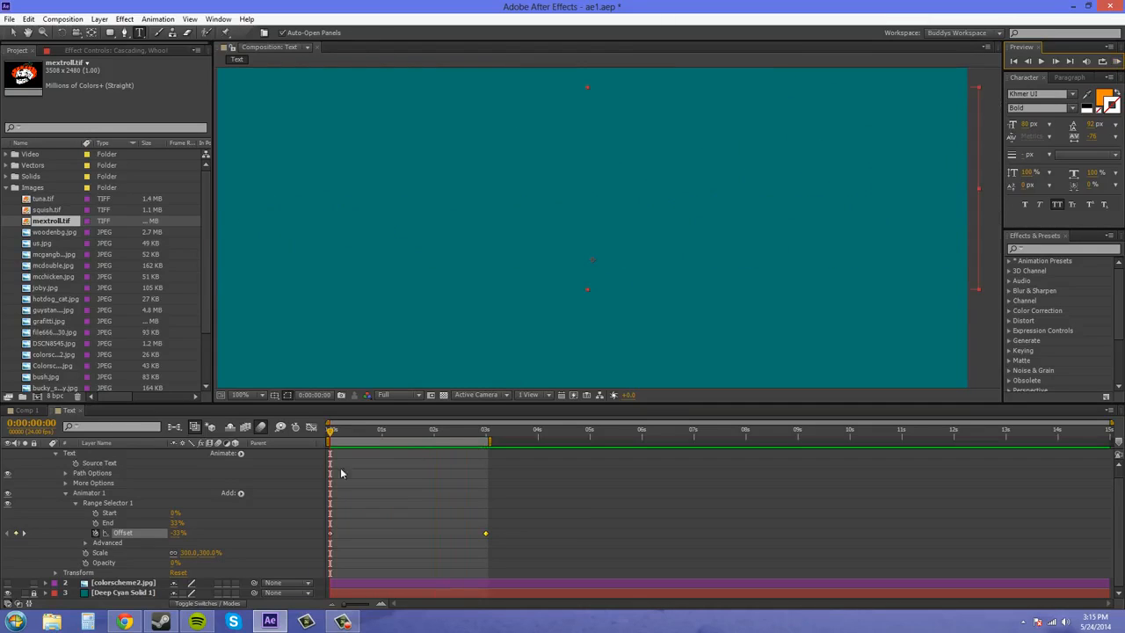
drag(330, 435, 486, 452)
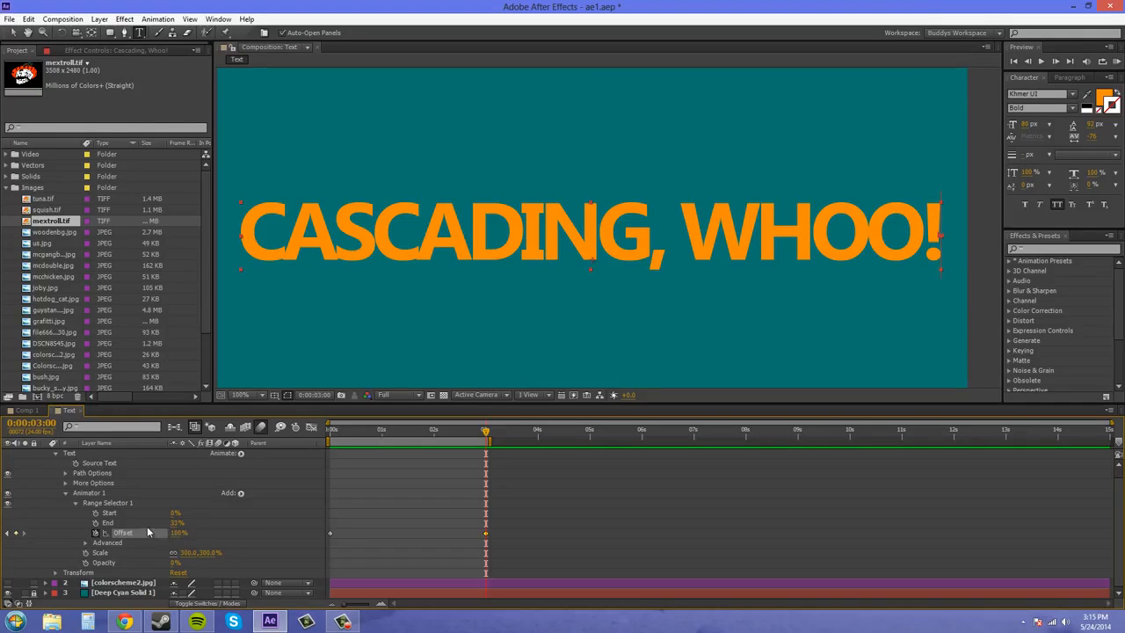
Try the Ramp Down shape on the range selector and scrub the animation back to the start
click(85, 543)
scroll(155, 545, down, 2)
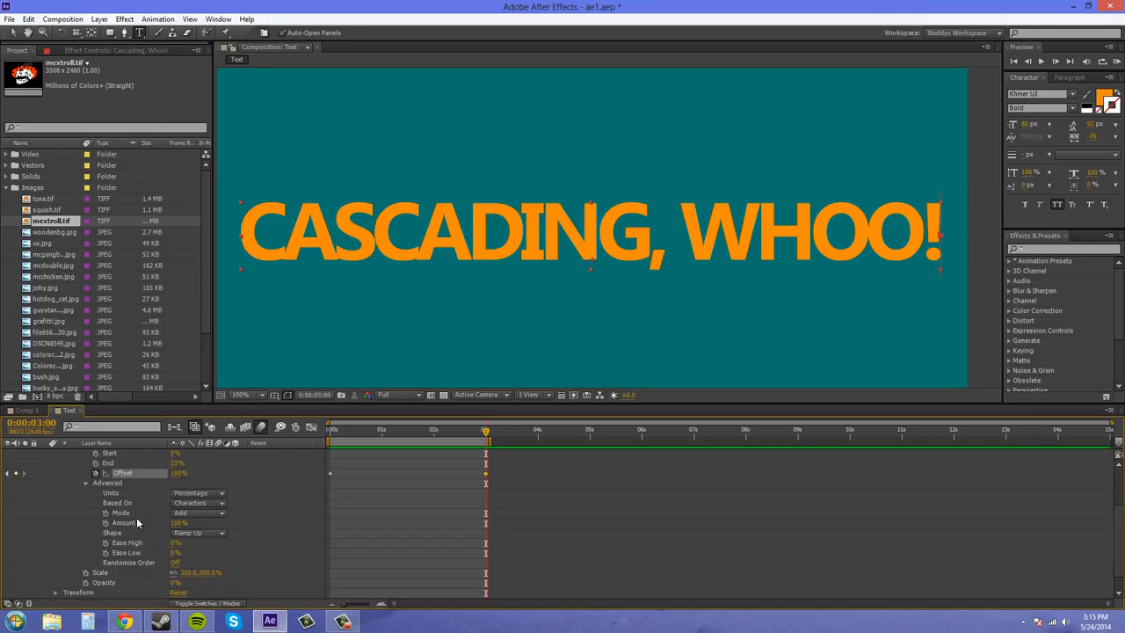
click(185, 534)
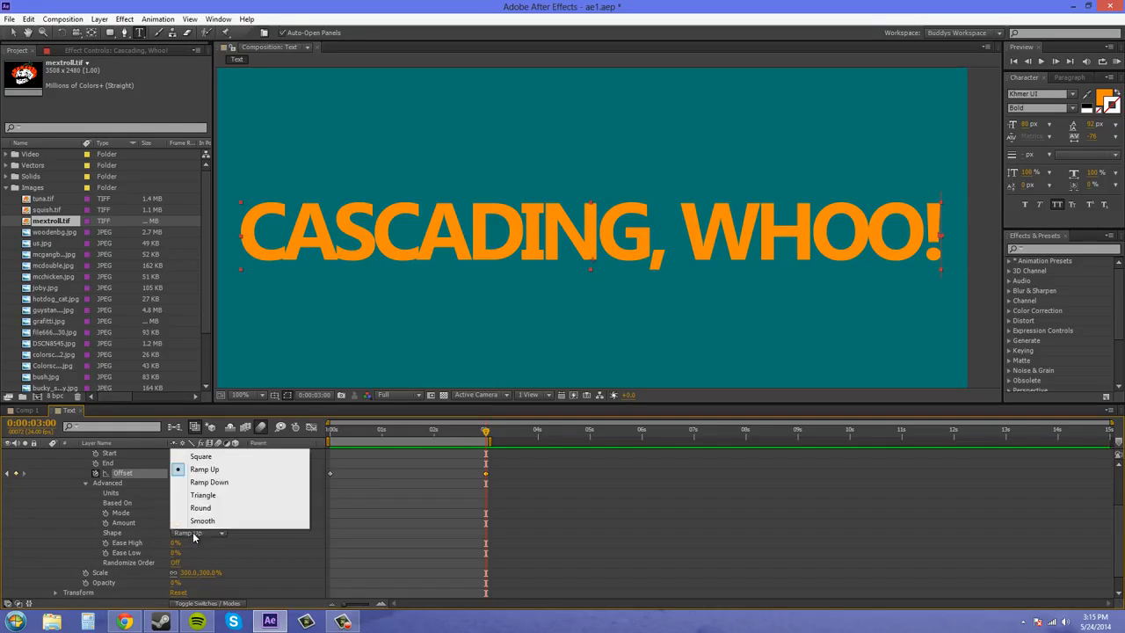
click(203, 483)
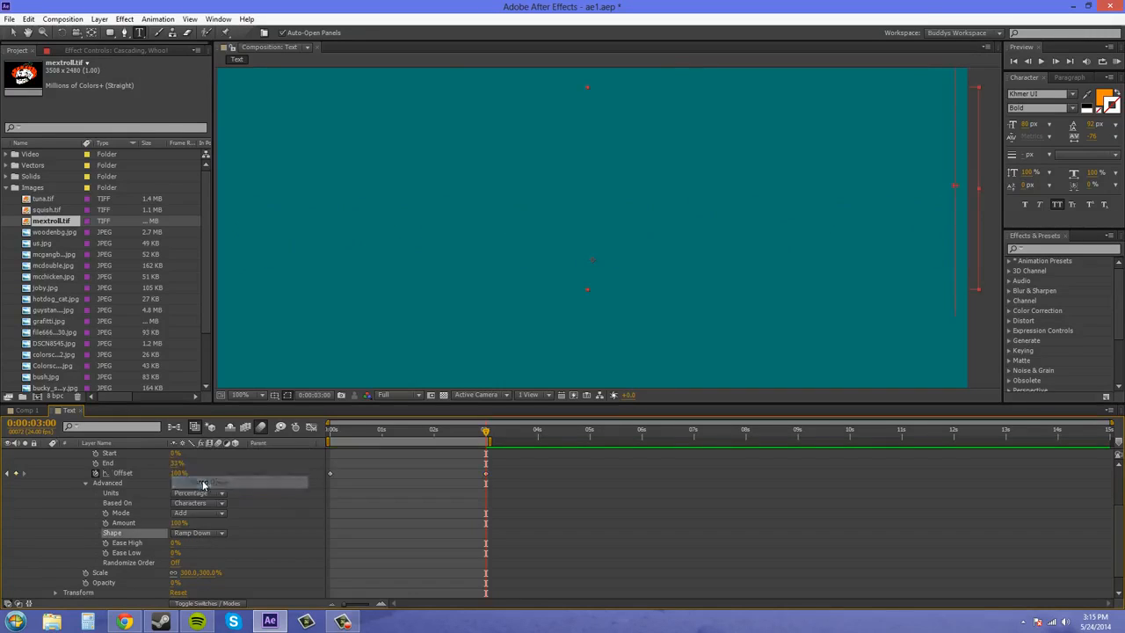
drag(484, 434, 246, 459)
Try the Triangle shape on the range selector and scrub through the animation
click(211, 532)
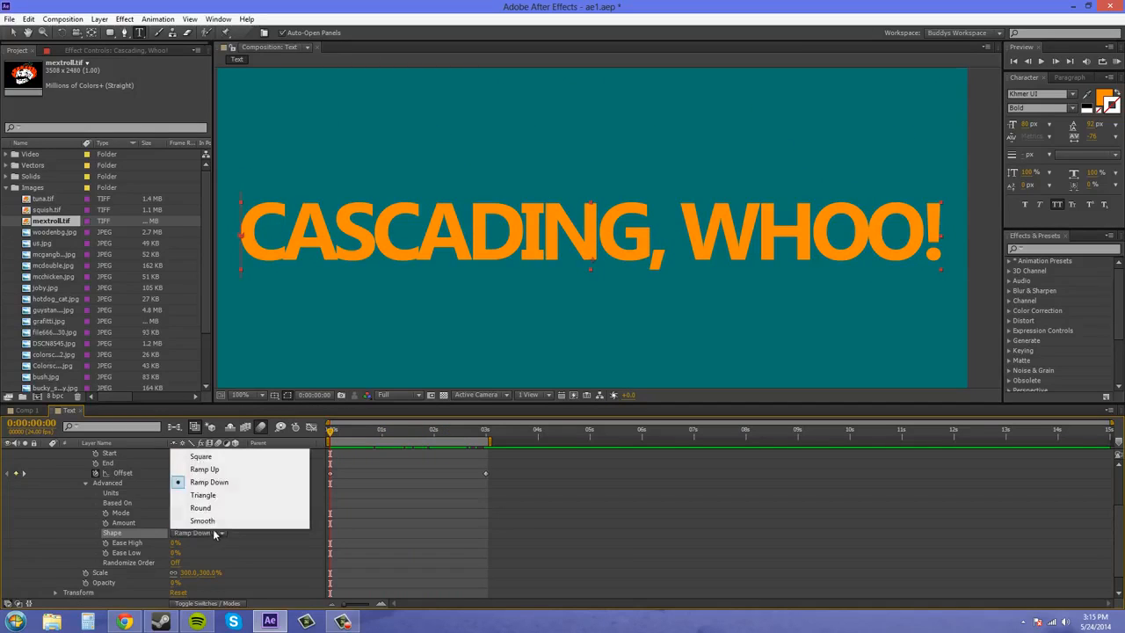
click(204, 495)
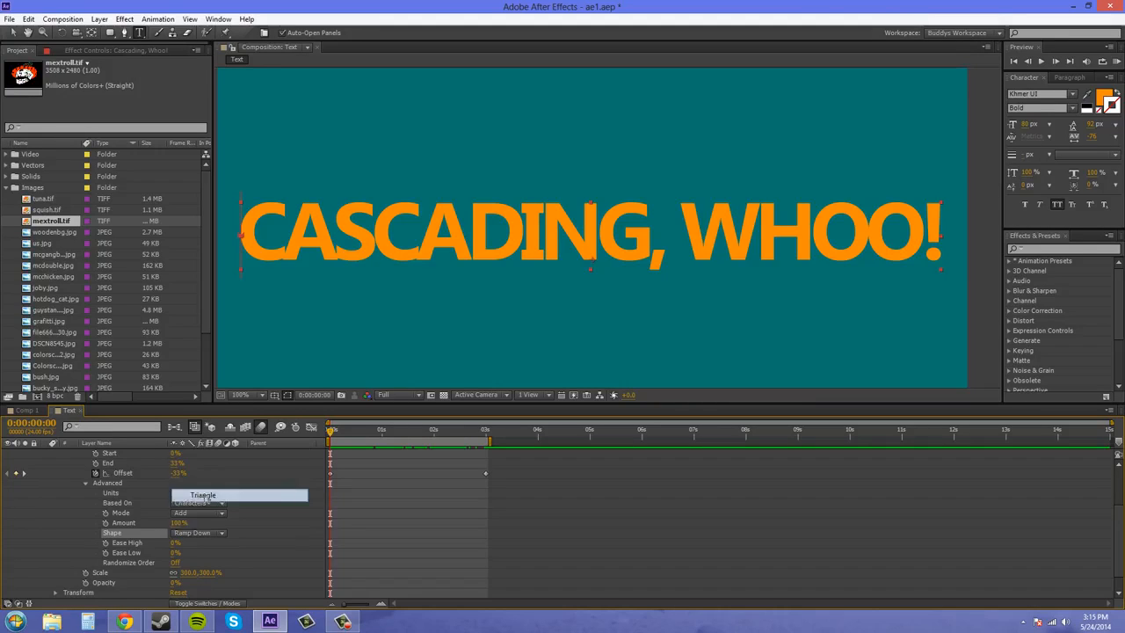
click(334, 433)
drag(348, 436, 293, 437)
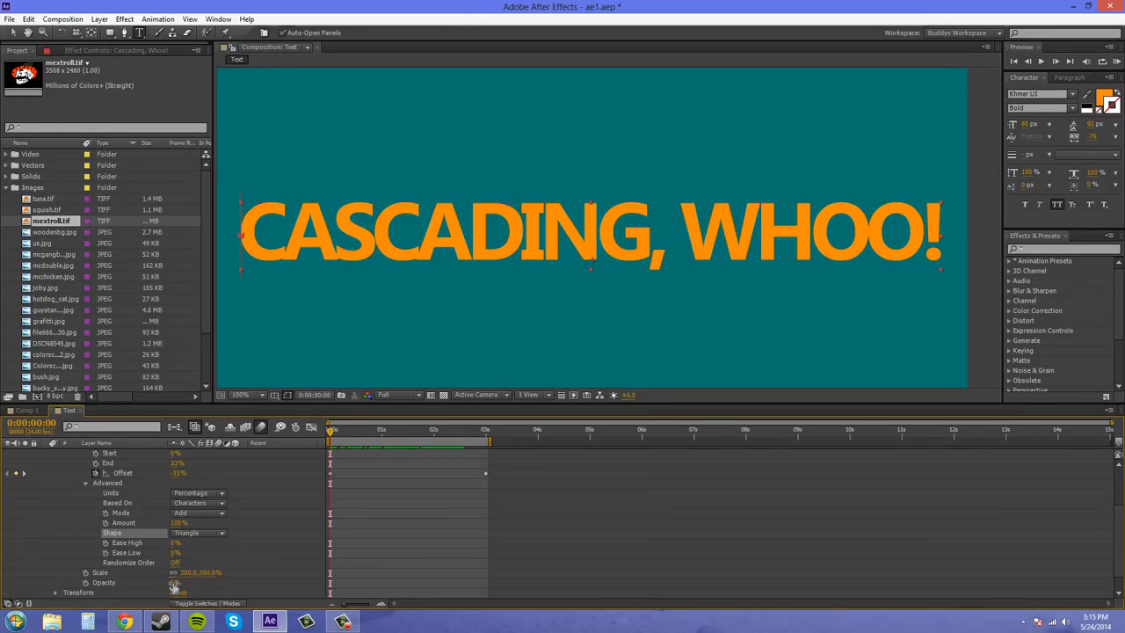
Try the text animator's opacity at 100% while scrubbing the animation, and restore it to 0%
drag(175, 583, 262, 578)
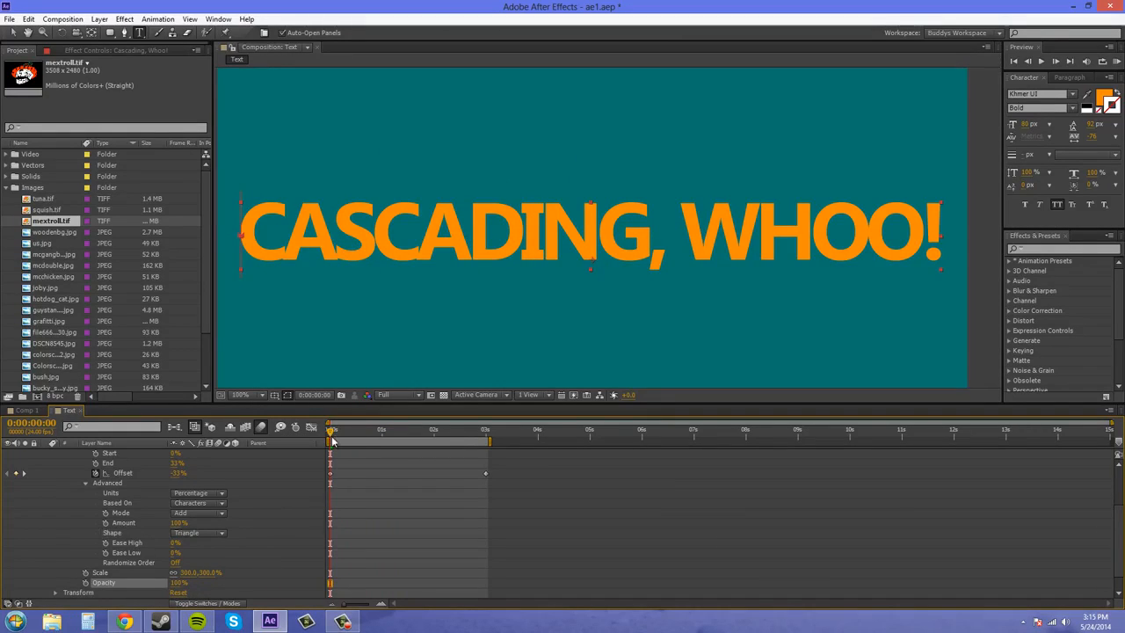
mouse_move(332, 434)
mouse_down()
mouse_move(440, 440)
mouse_move(318, 446)
mouse_up()
click(180, 584)
Try the Round shape on the range selector and scrub the animation to about 1 second 9 frames
click(214, 532)
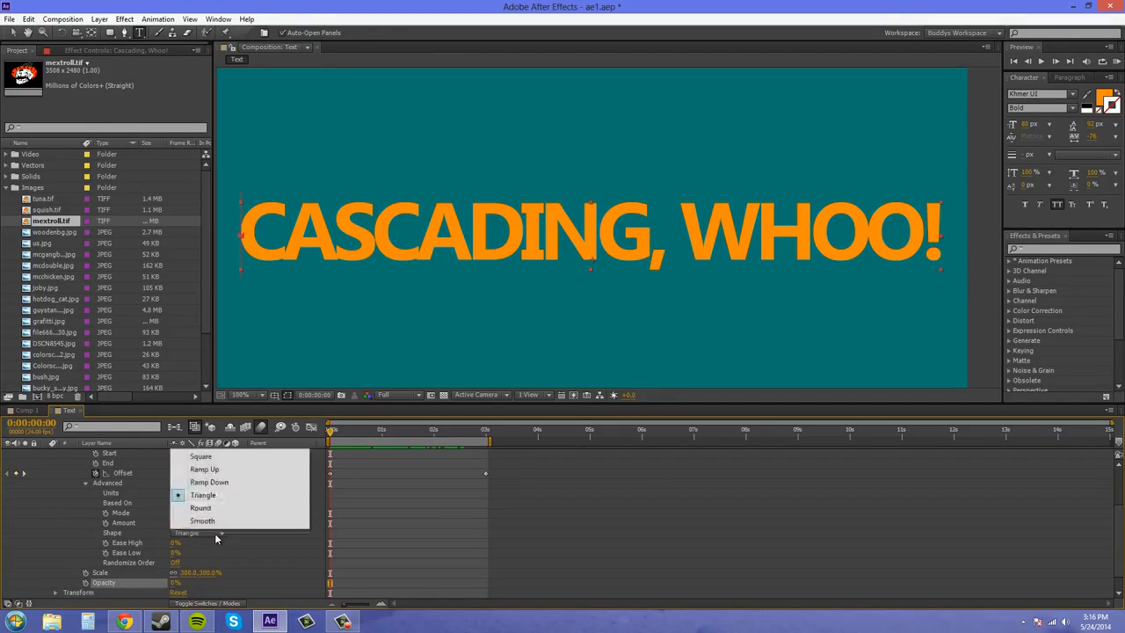
click(220, 512)
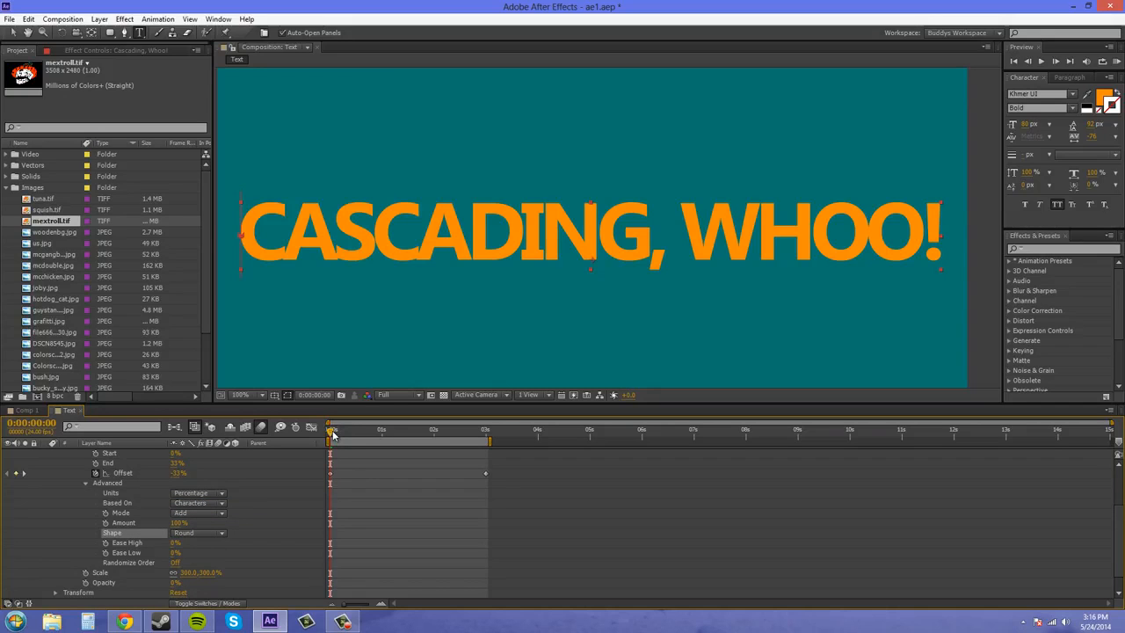
drag(333, 434, 404, 440)
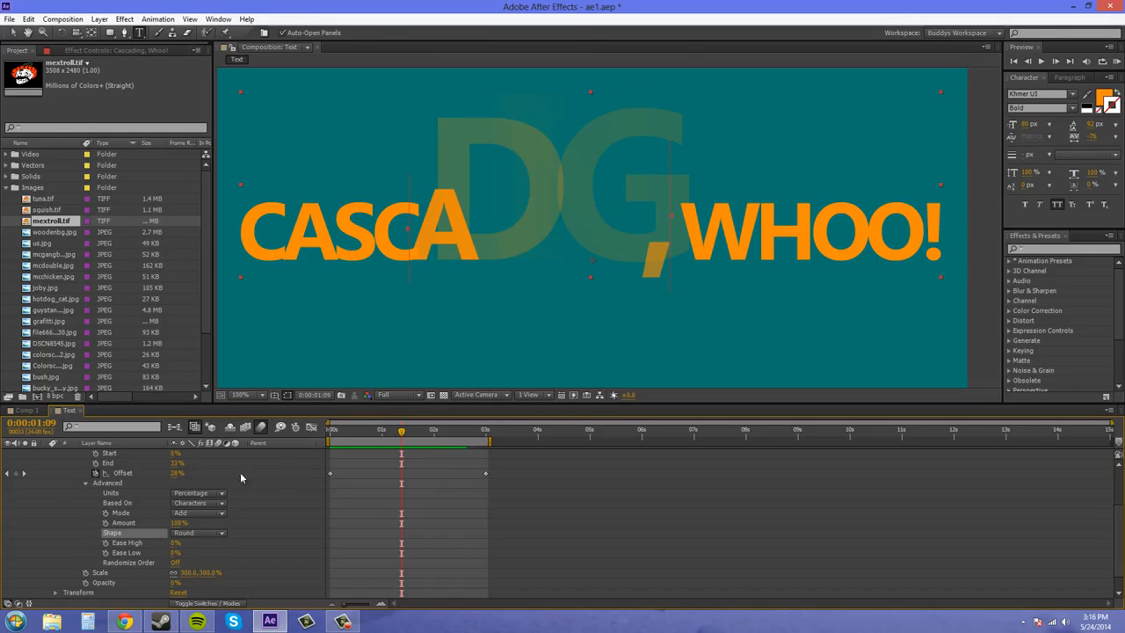
Try the Smooth shape on the range selector and scrub the animation back to the start
click(200, 532)
click(207, 541)
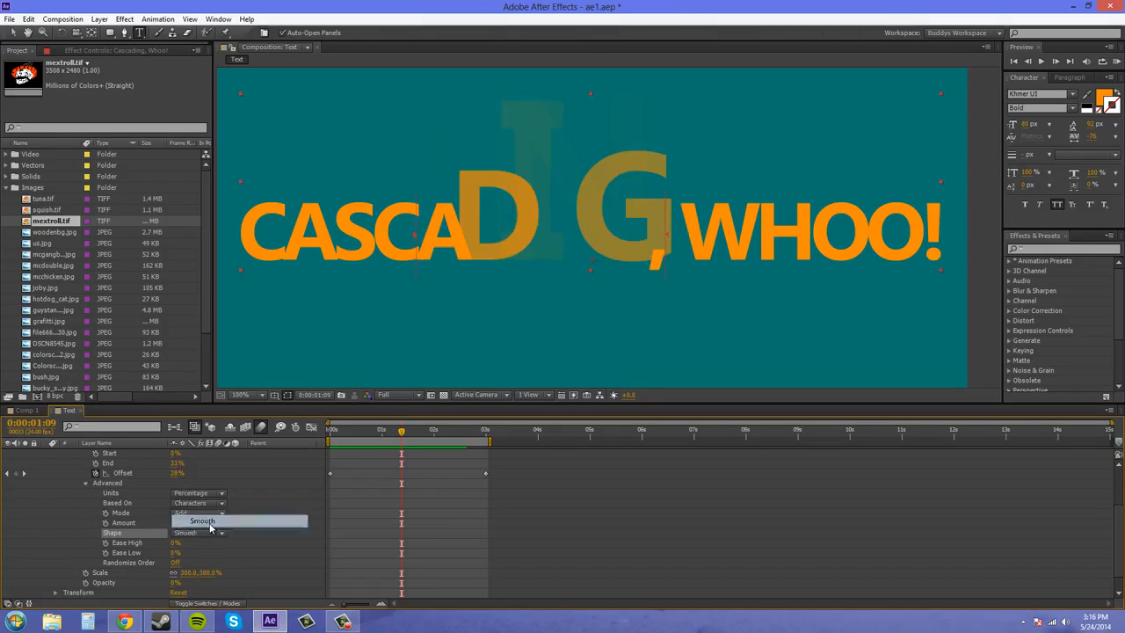
drag(387, 431, 253, 474)
Set the range selector's Shape back to Ramp Up, check the animation up to 3 seconds, and collapse the range selector
click(181, 533)
click(208, 475)
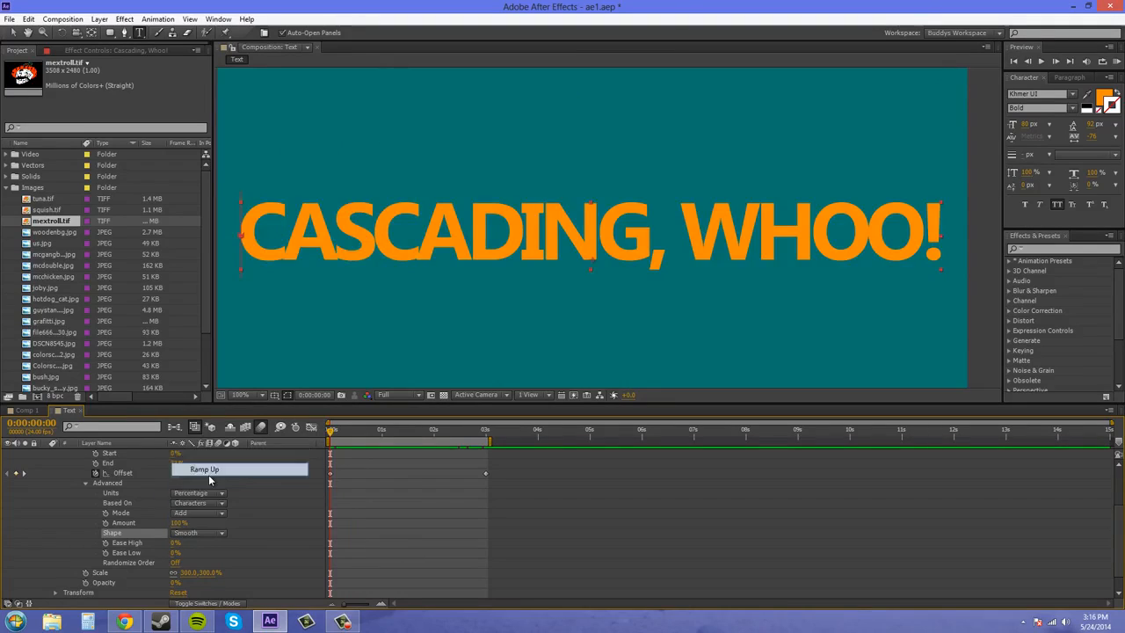
drag(332, 432, 484, 460)
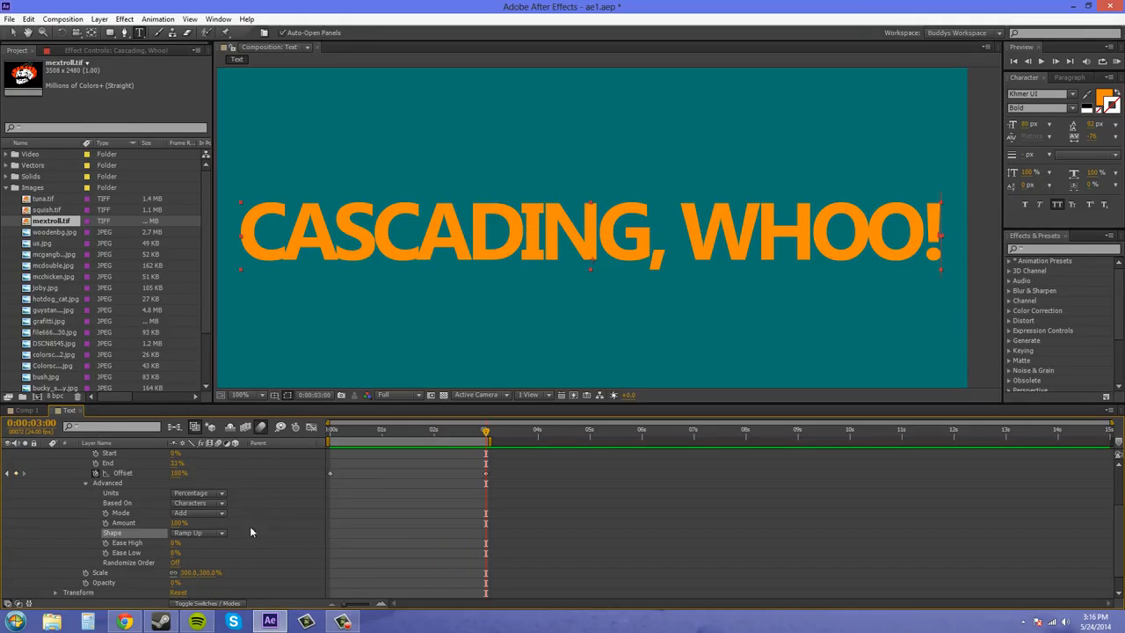
scroll(150, 520, up, 2)
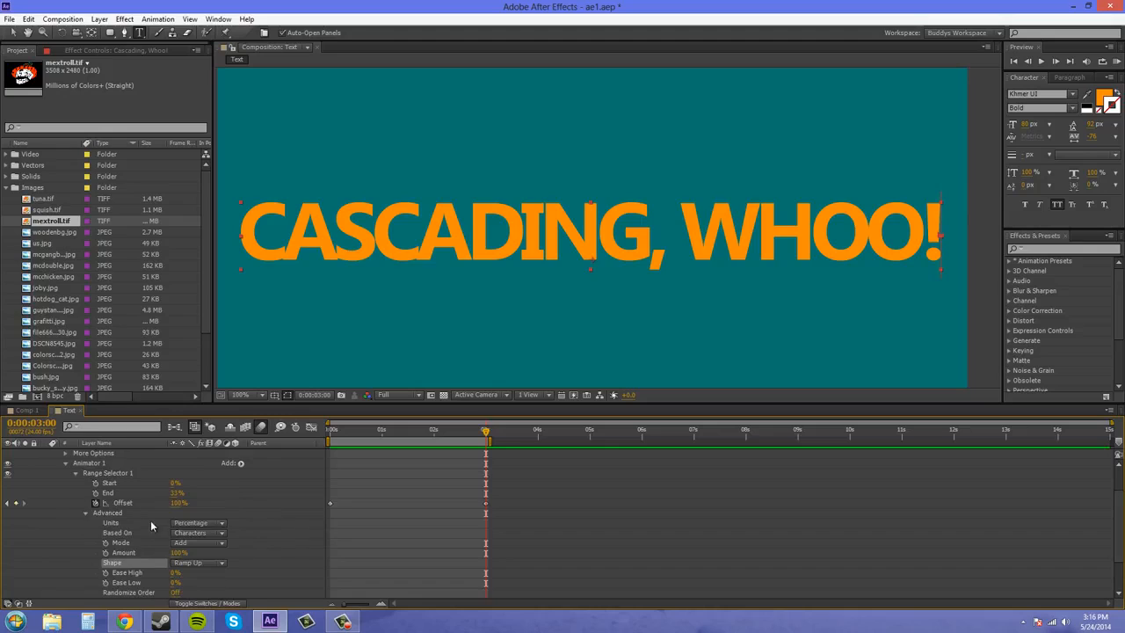
click(76, 473)
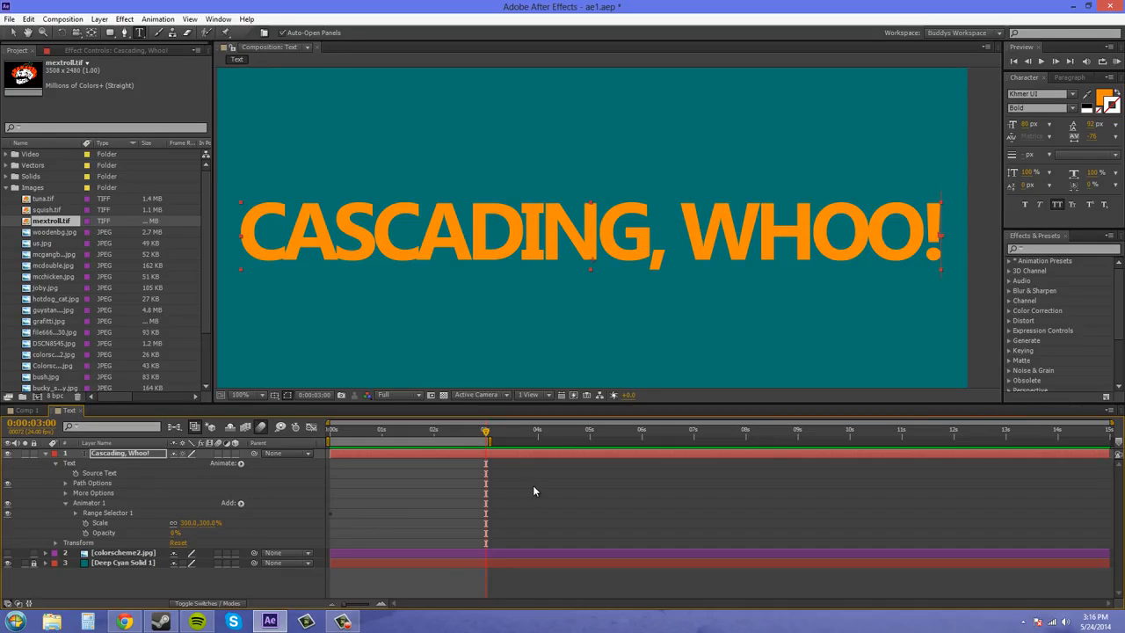